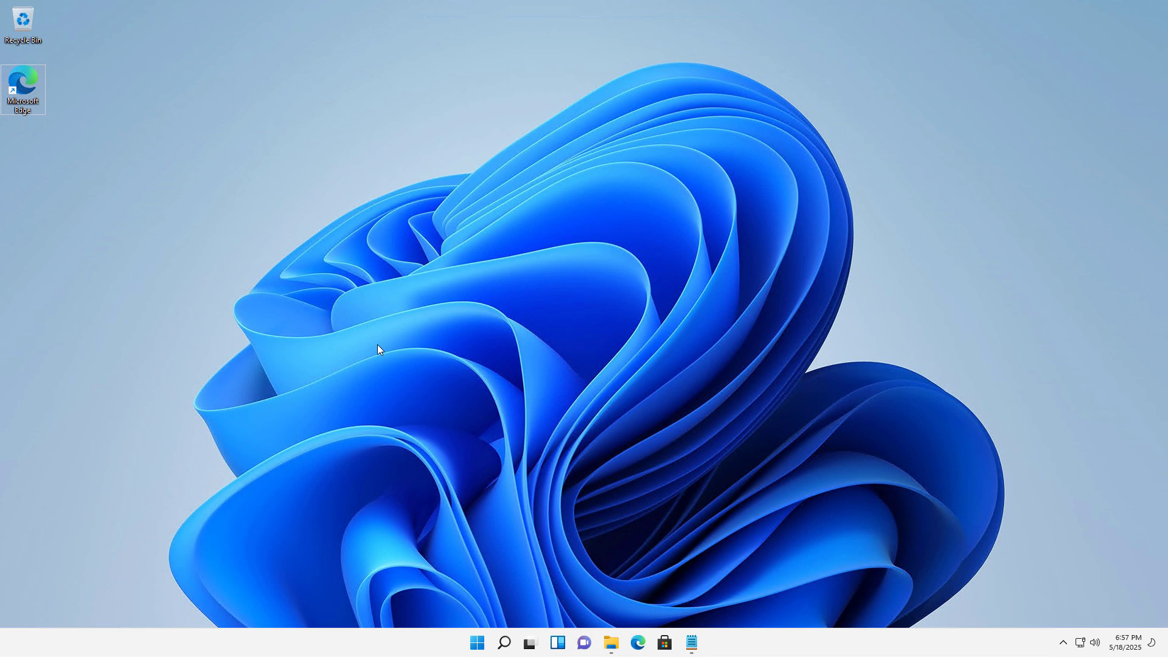
Dismiss the desktop shortcut menu and open the Start button's quick-link menu of system tools
right_click(537, 268)
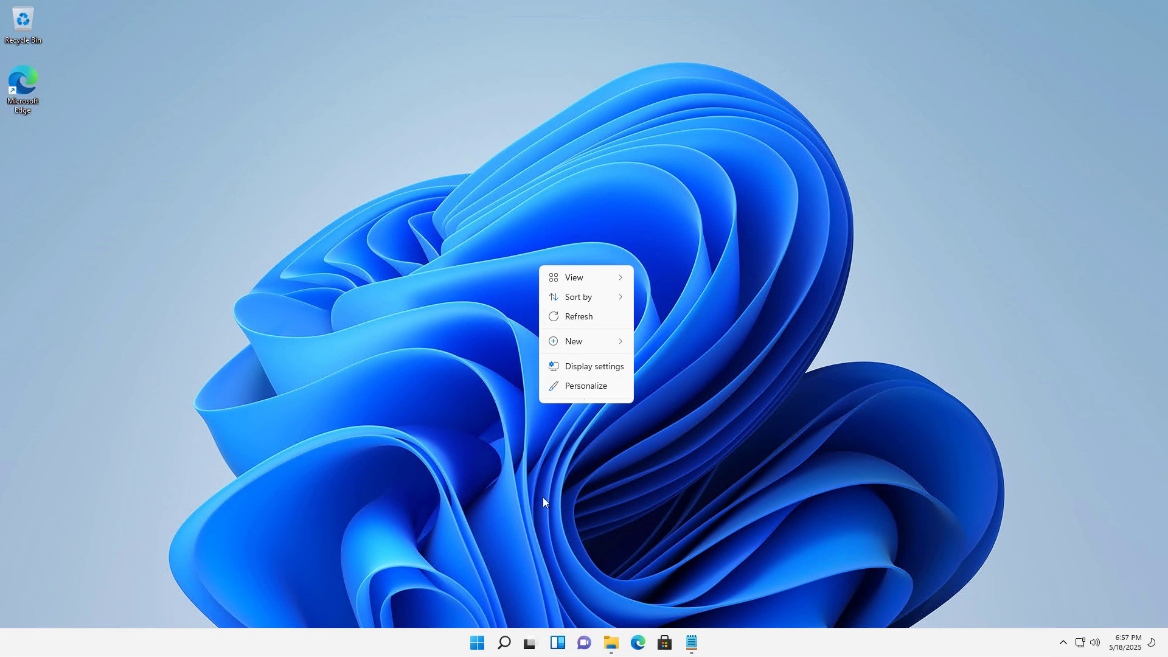
key(Escape)
right_click(477, 643)
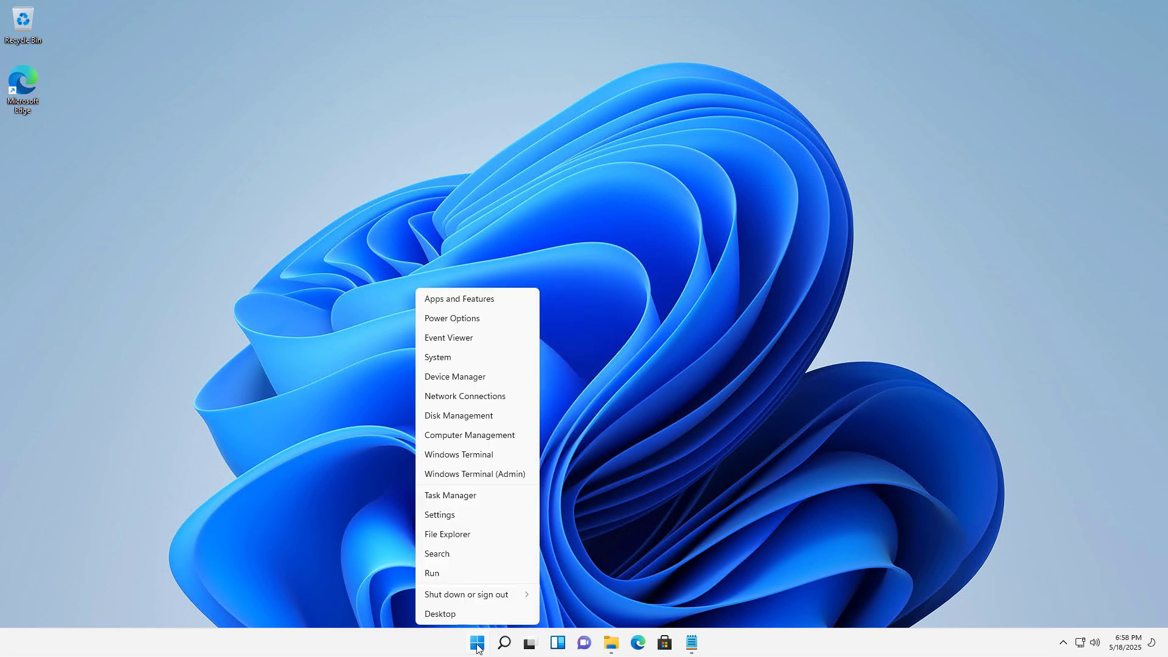
Open Settings at Personalization > Background, where picture options are greyed out pending activation
click(437, 514)
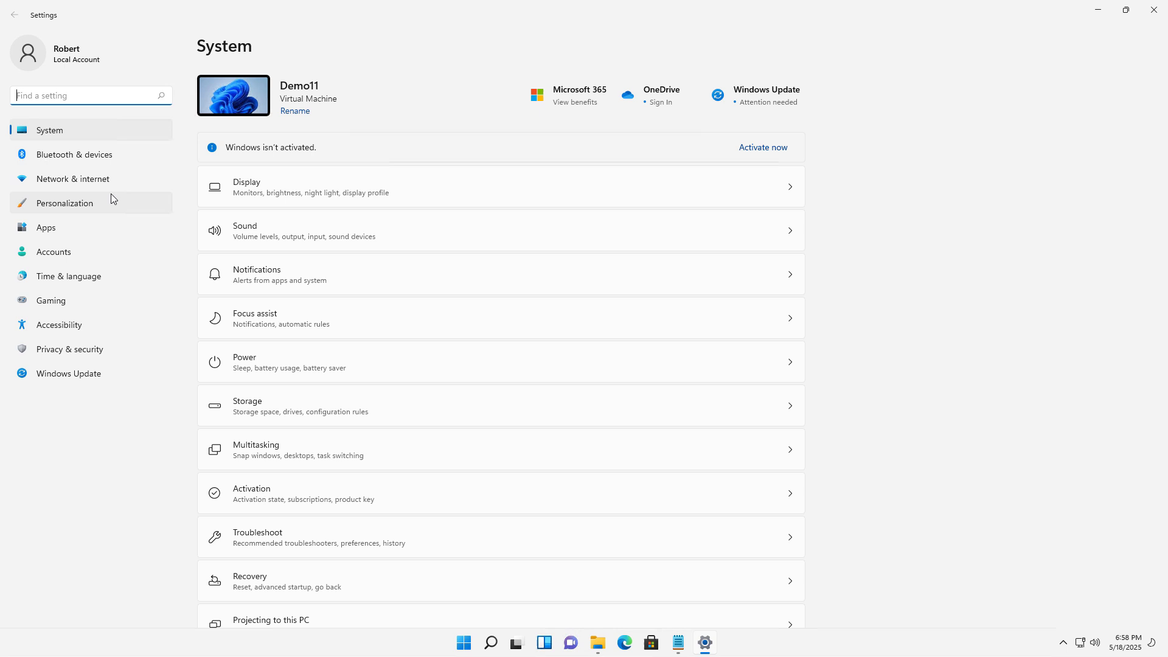
click(86, 201)
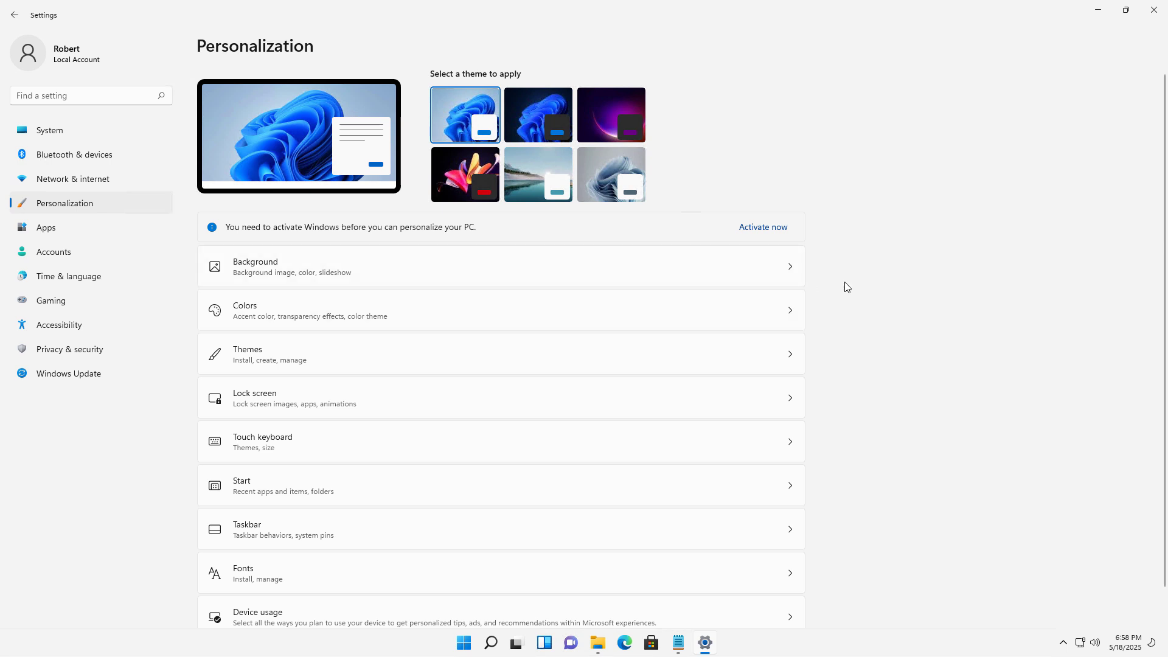
click(579, 274)
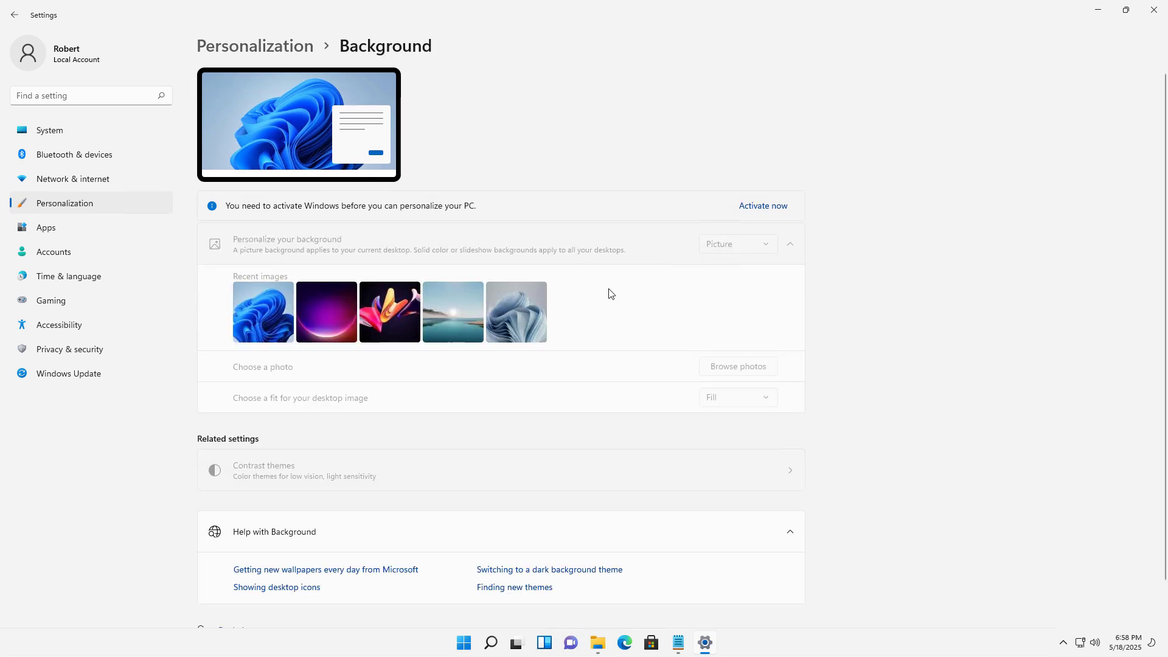
scroll(847, 409, down, 1)
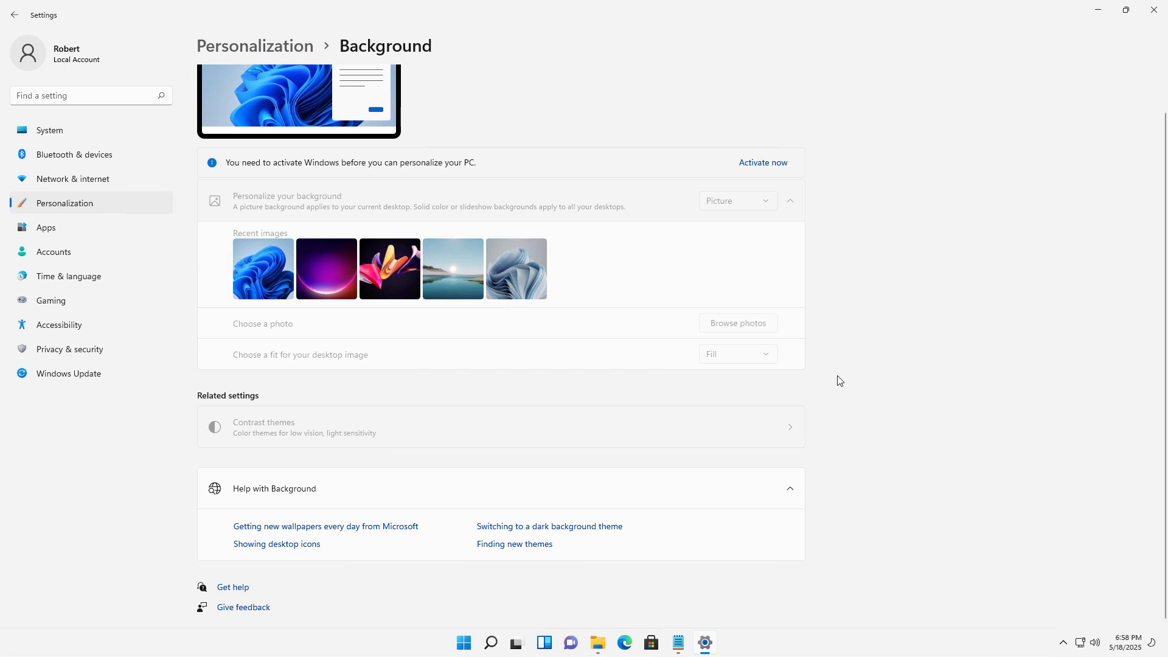
Activate Windows 11 Pro from the Activation page and close the confirmation dialog
click(755, 164)
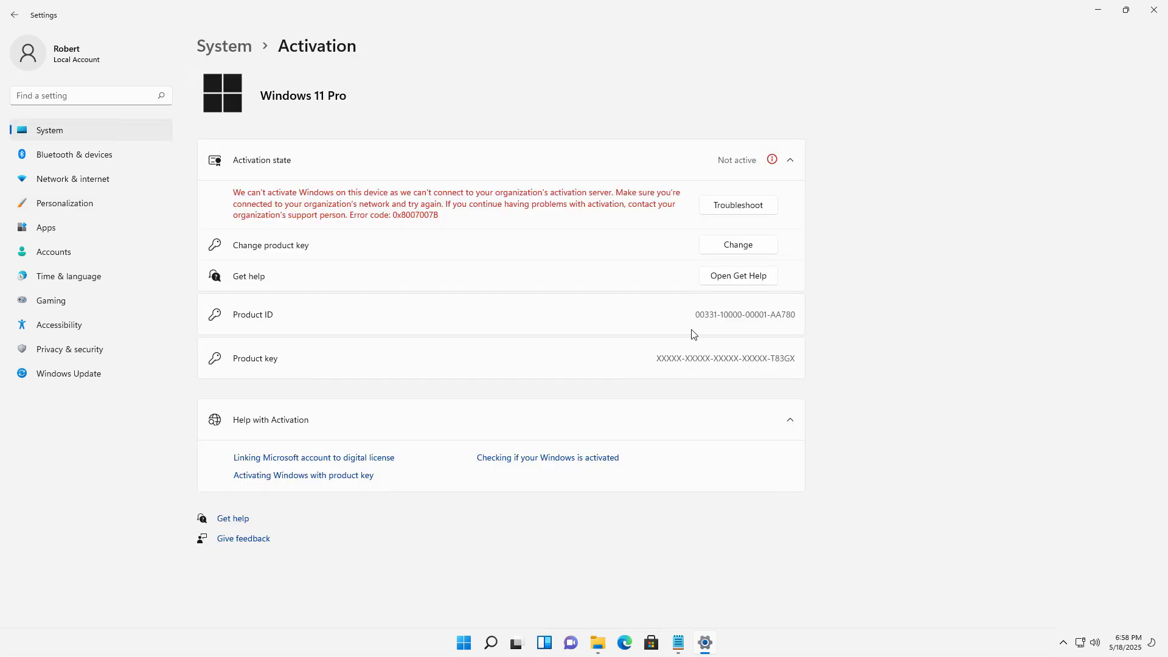
click(737, 243)
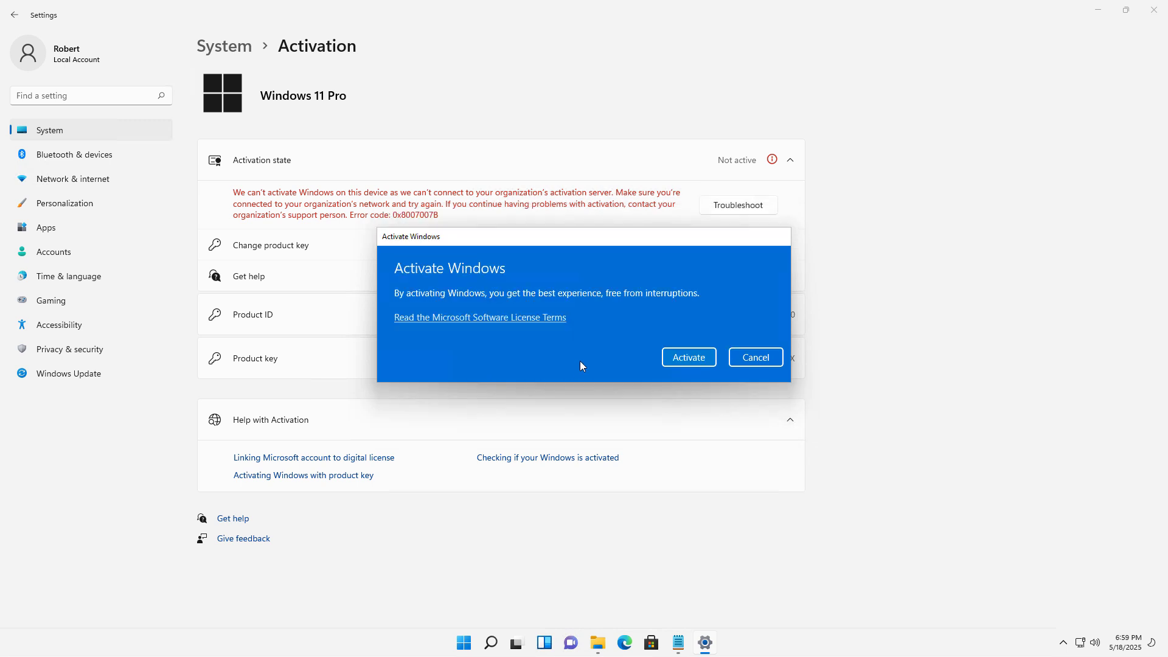
click(680, 357)
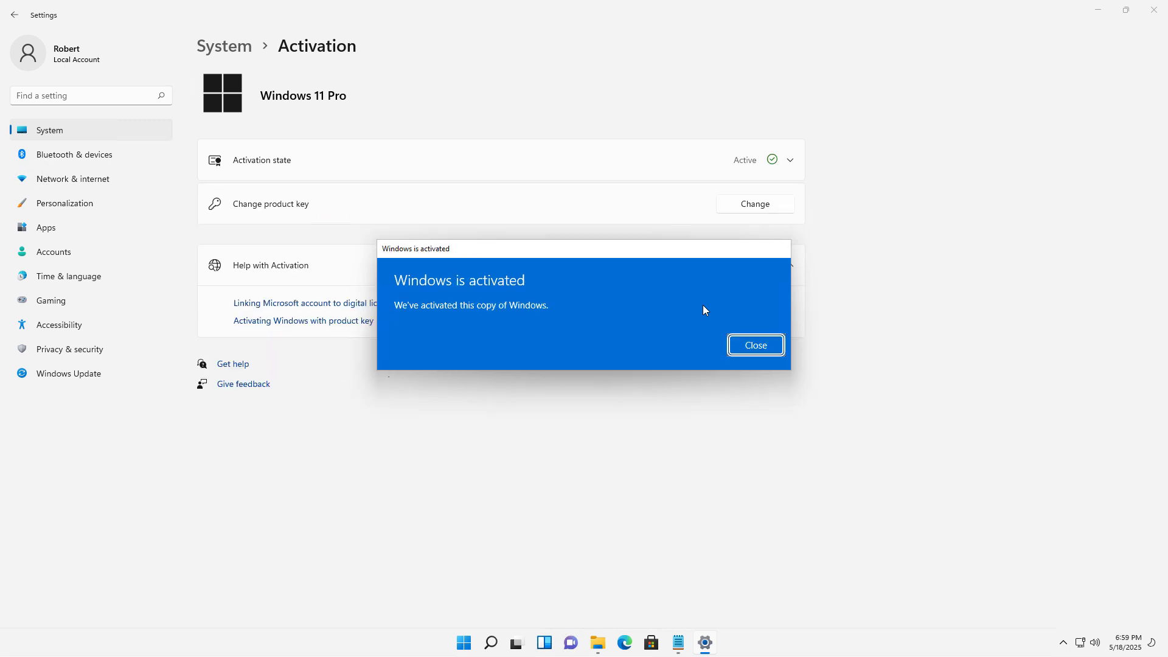
click(755, 344)
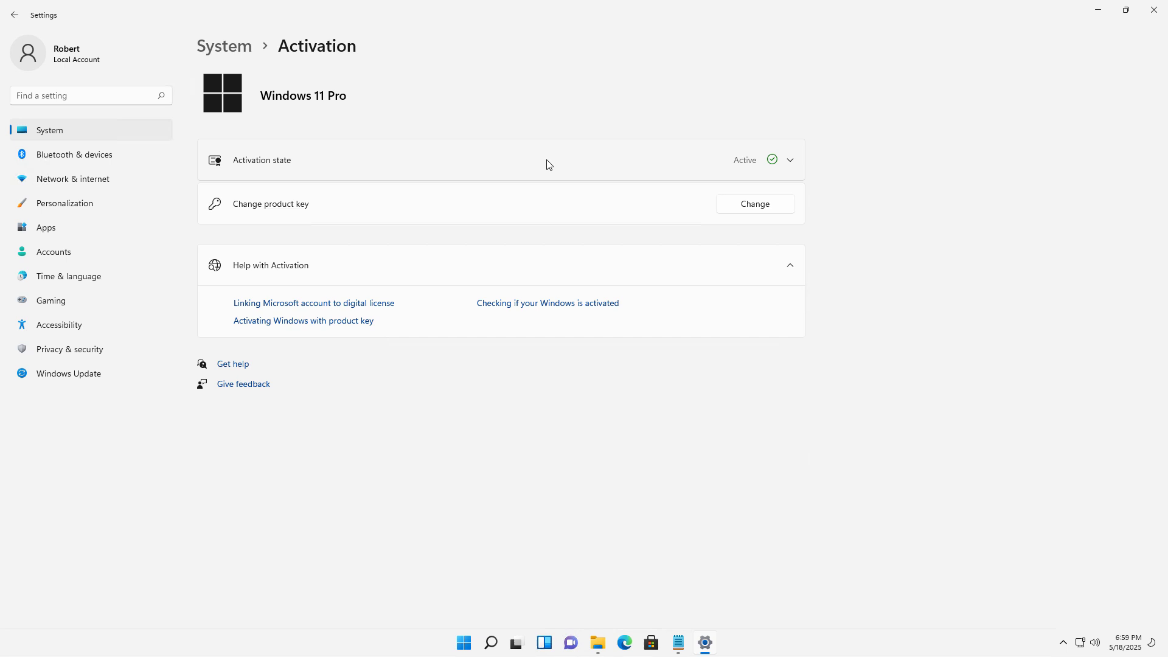
Set the background to a solid dark slate grey colour and check it on the desktop
click(68, 203)
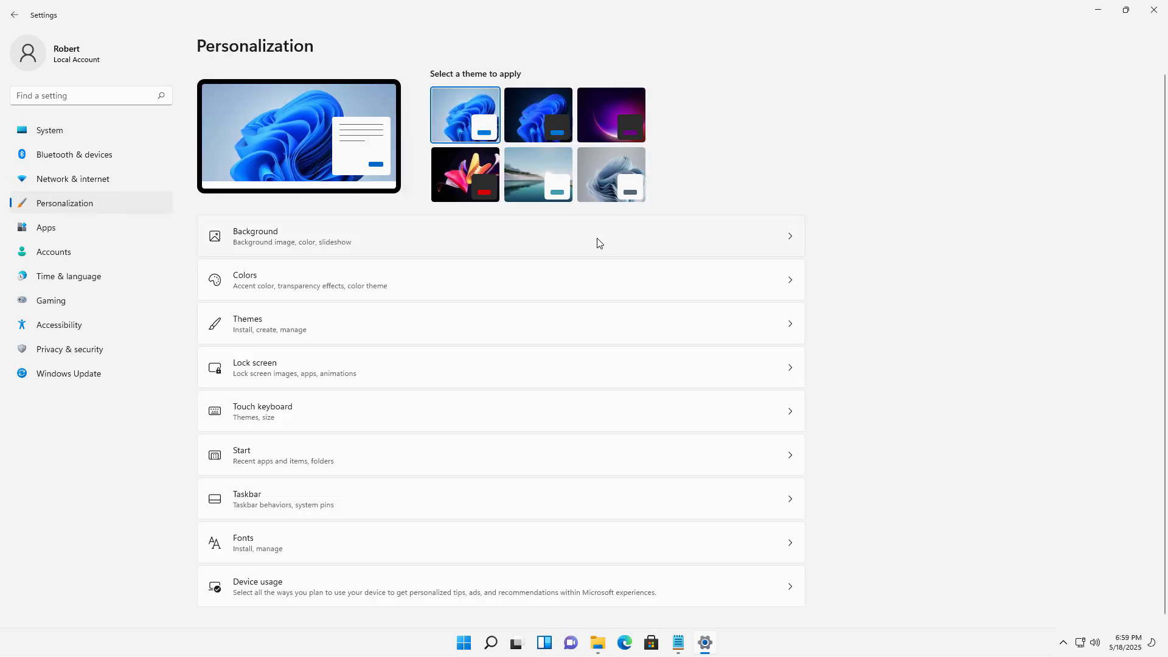
click(599, 243)
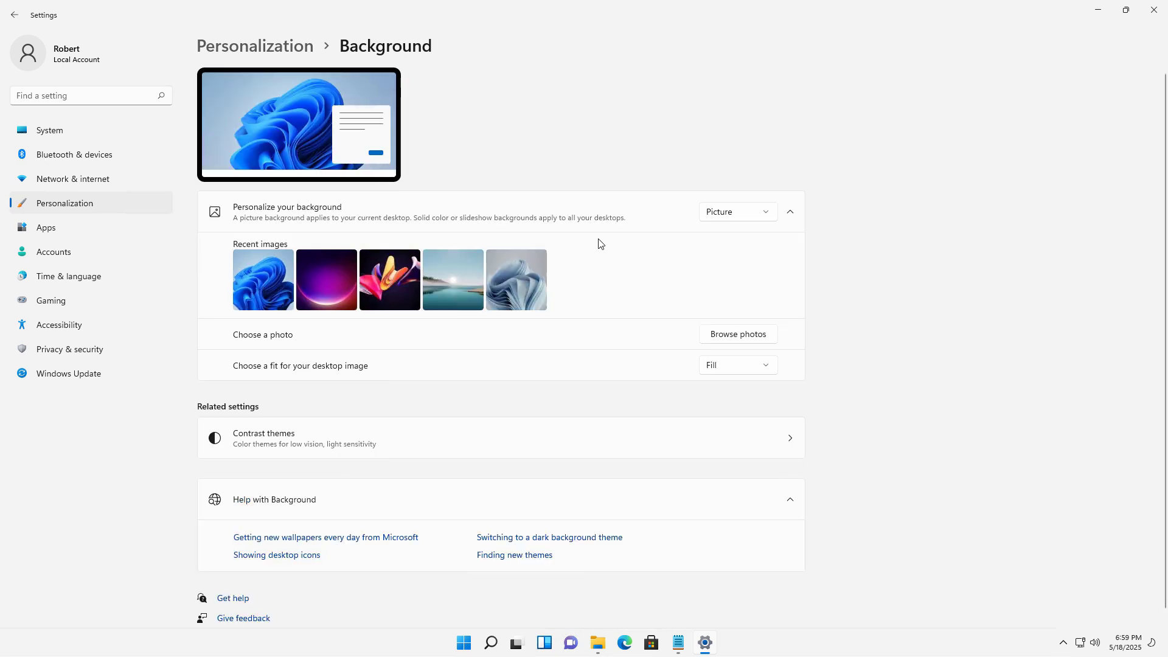
click(725, 218)
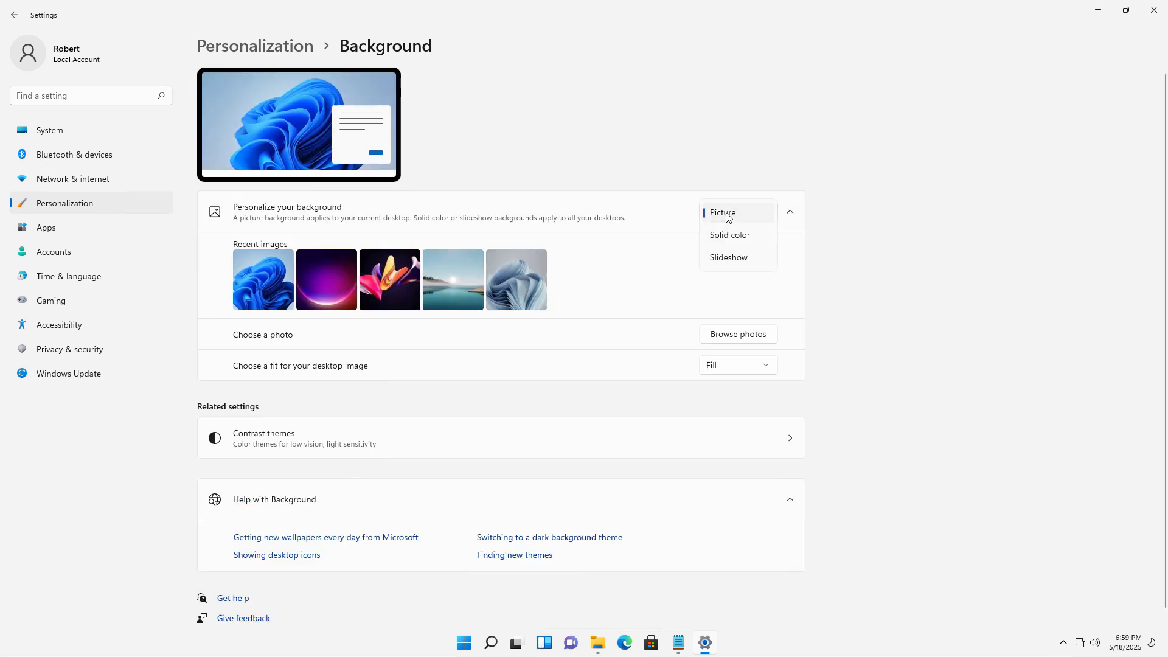
click(723, 237)
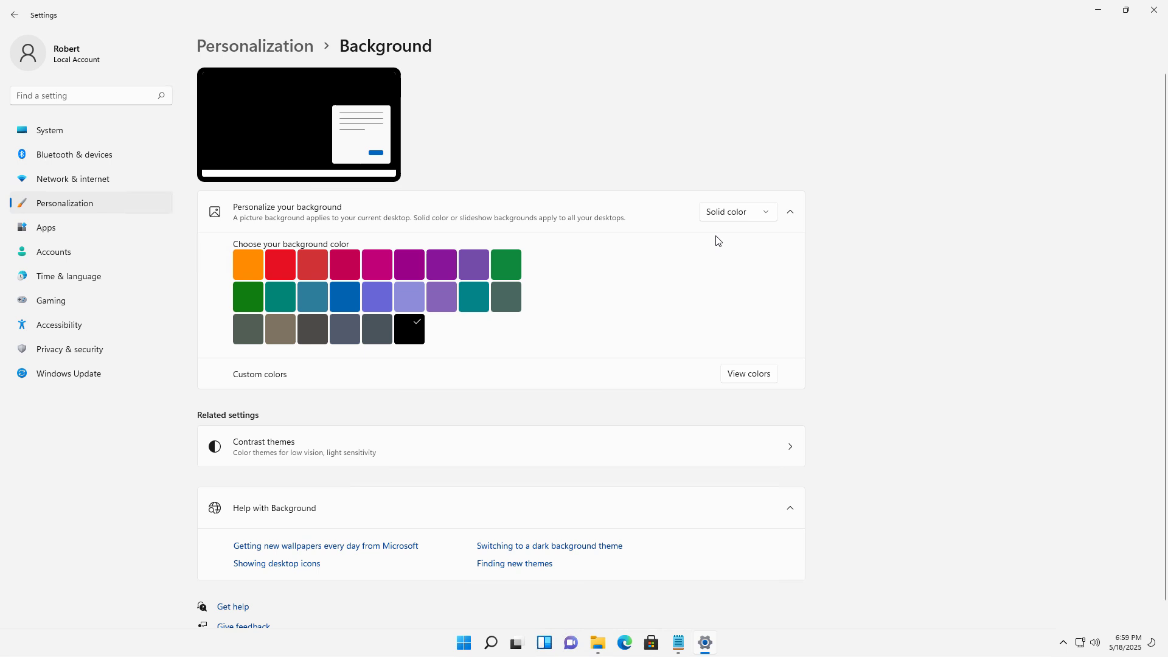
click(374, 333)
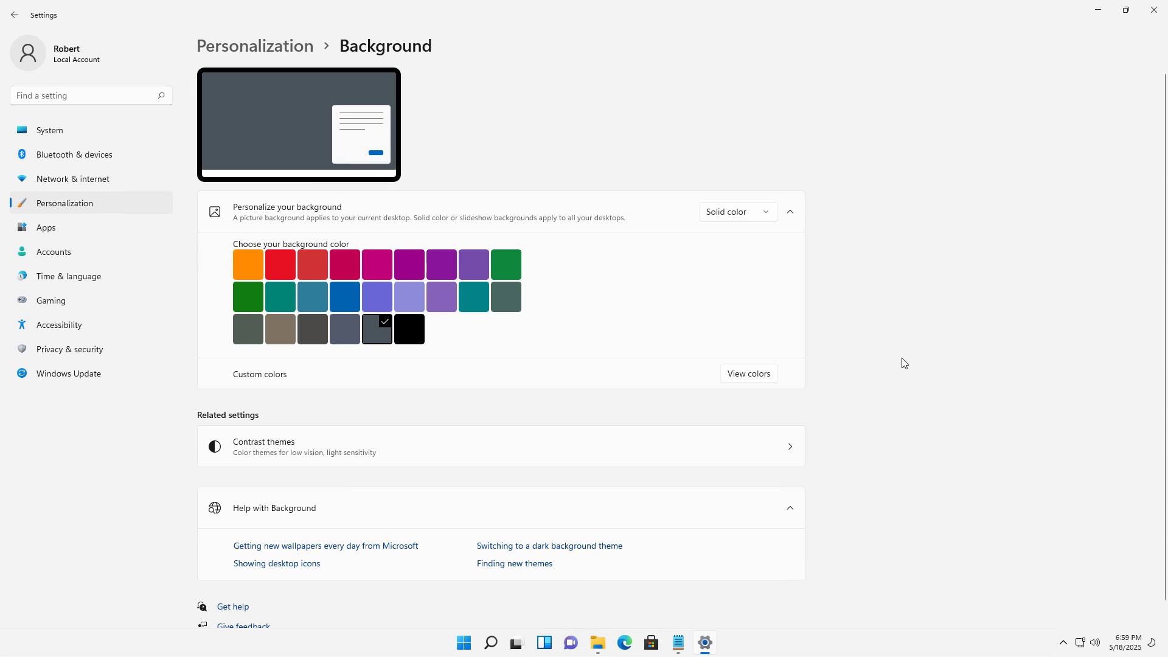
click(1098, 10)
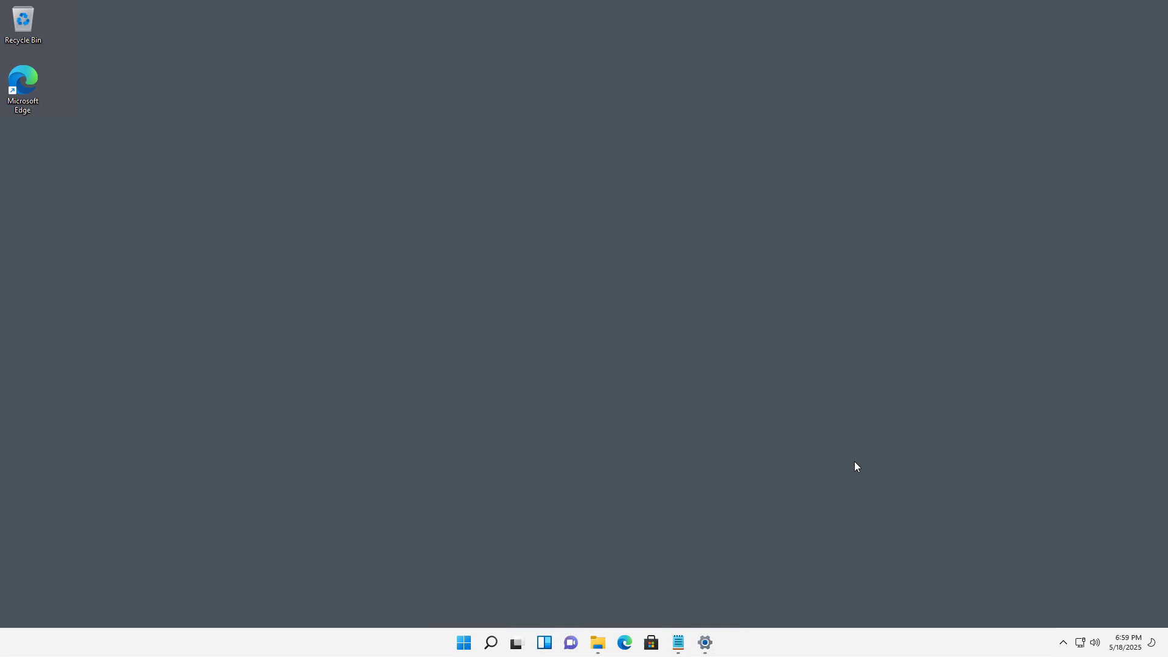
click(705, 642)
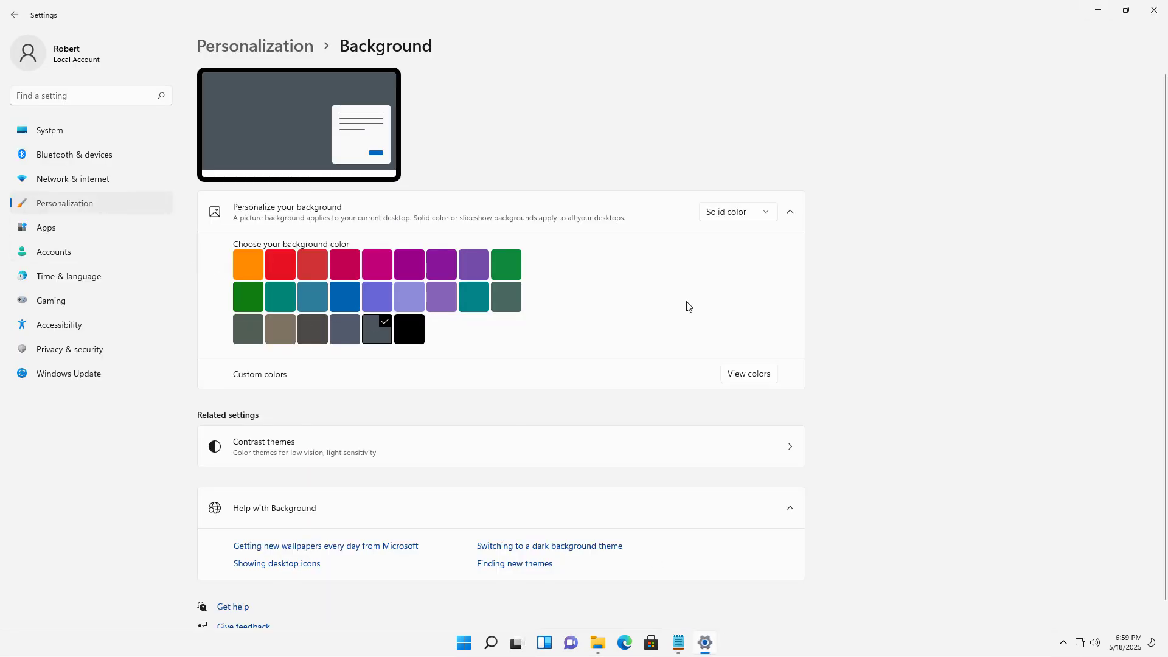
On the Colors page, switch the accent colour mode from Manual to Automatic
key(alt+Left)
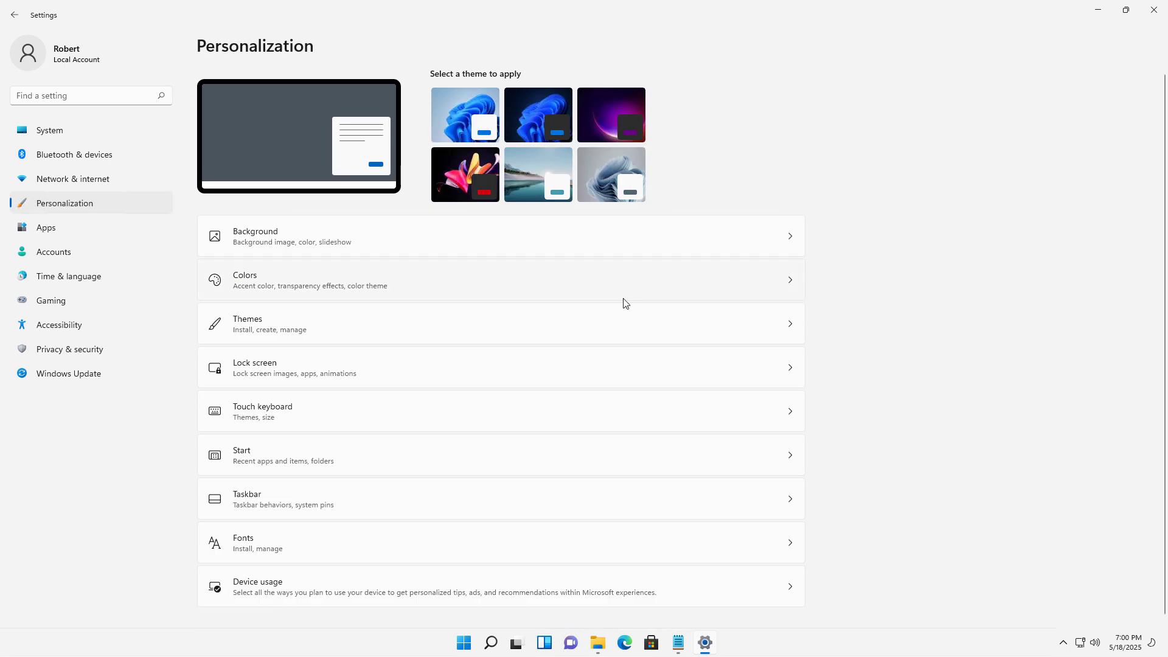
click(545, 283)
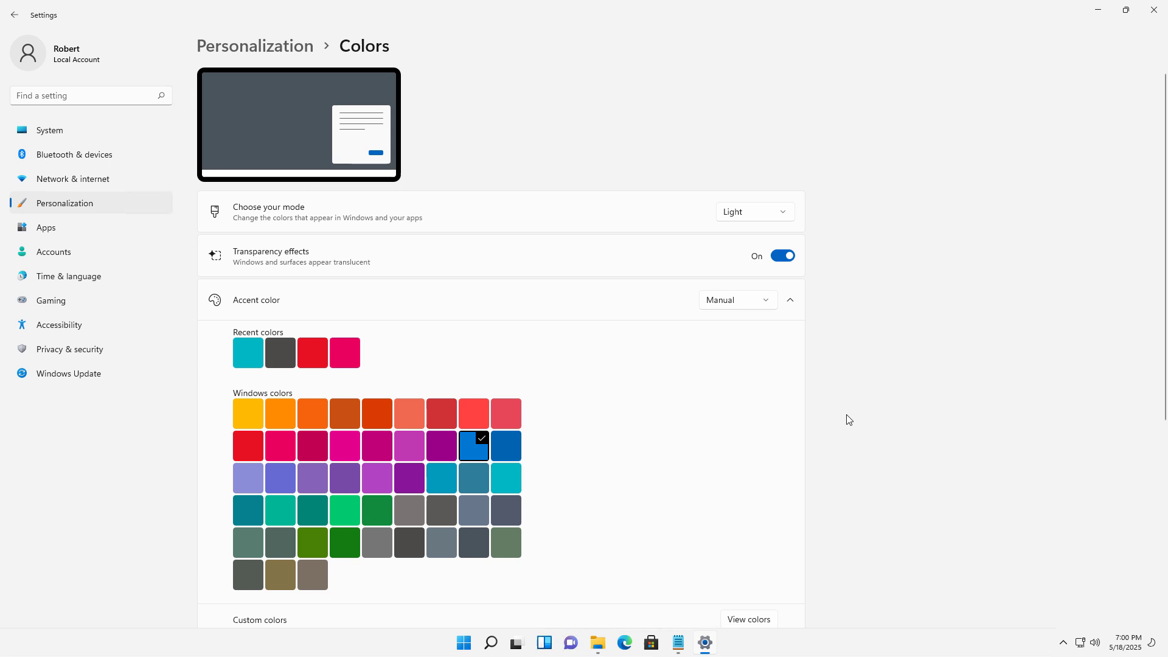
scroll(849, 420, down, 3)
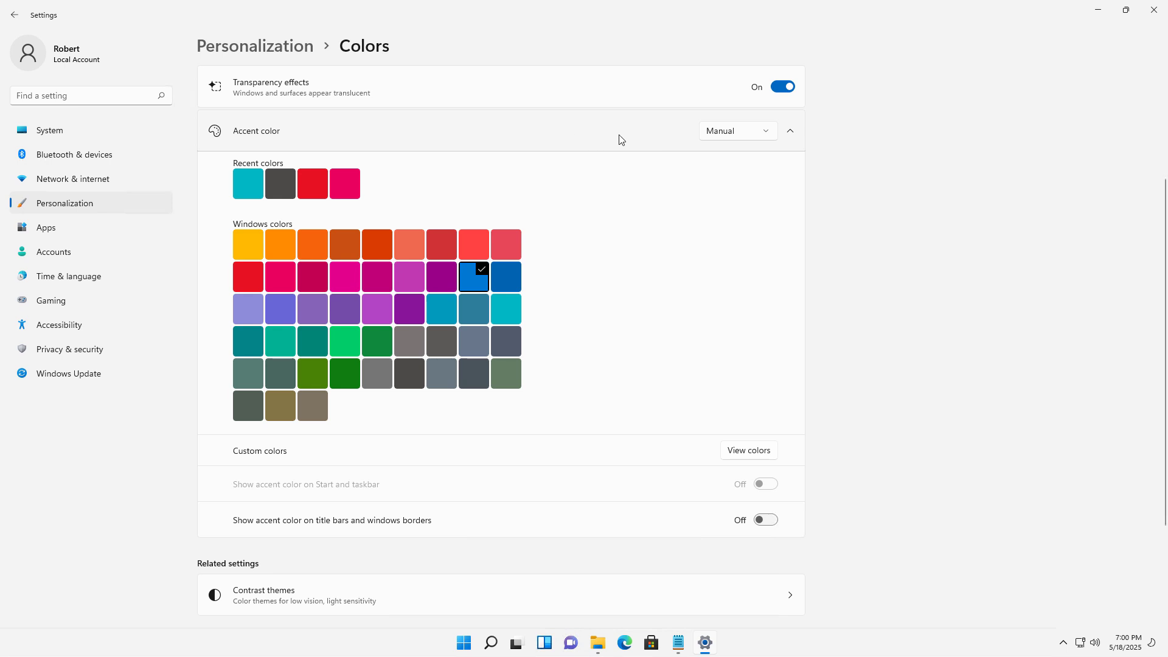
click(766, 135)
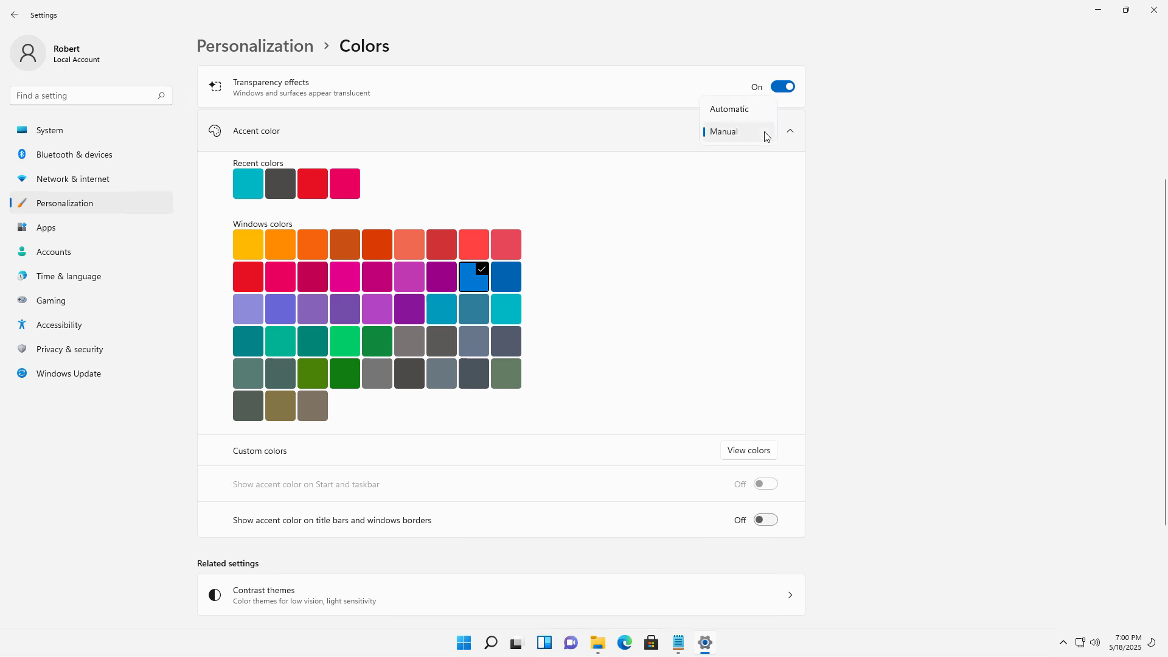
click(739, 109)
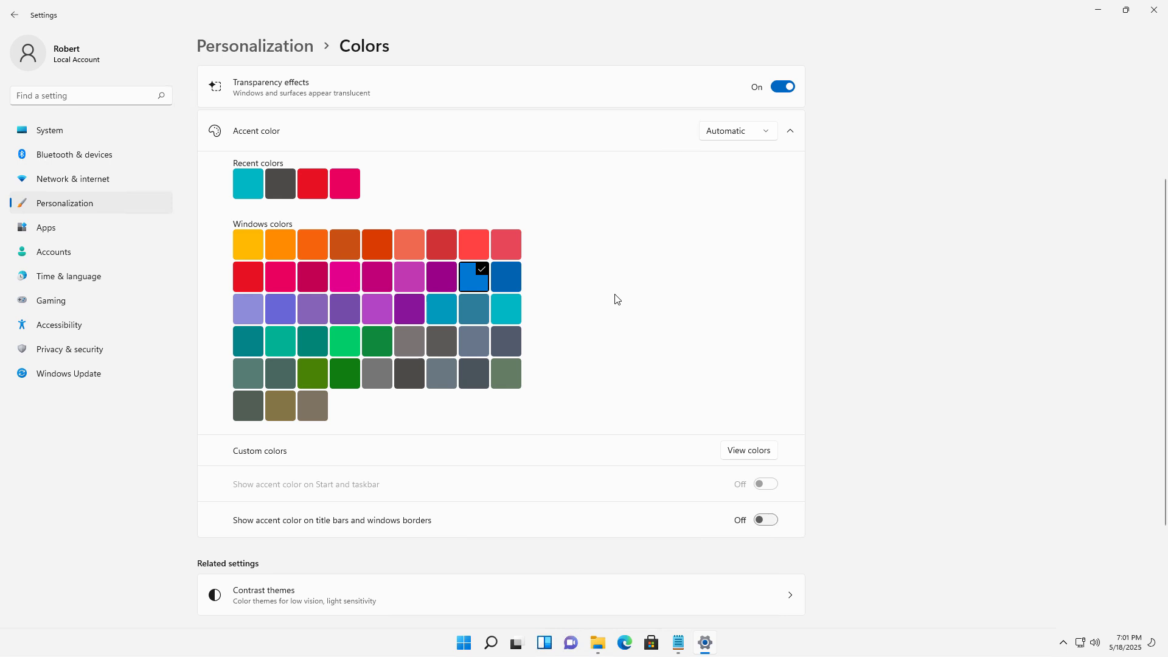
Try a light green in the custom accent colour picker, then cancel without saving
click(736, 455)
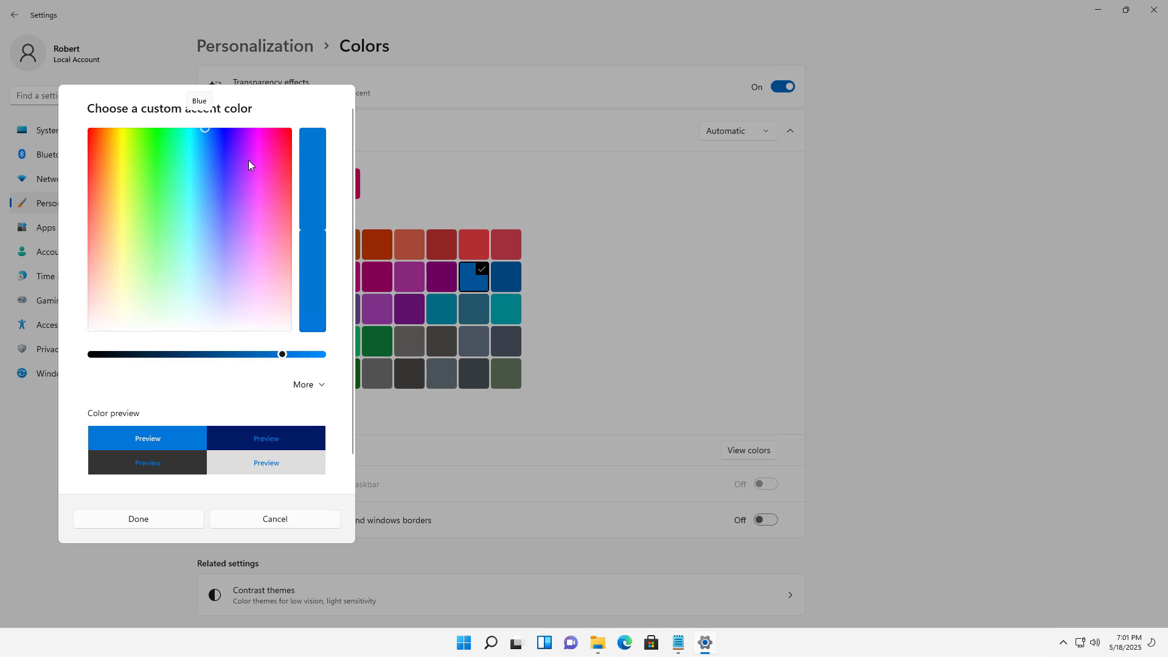
drag(210, 129, 255, 312)
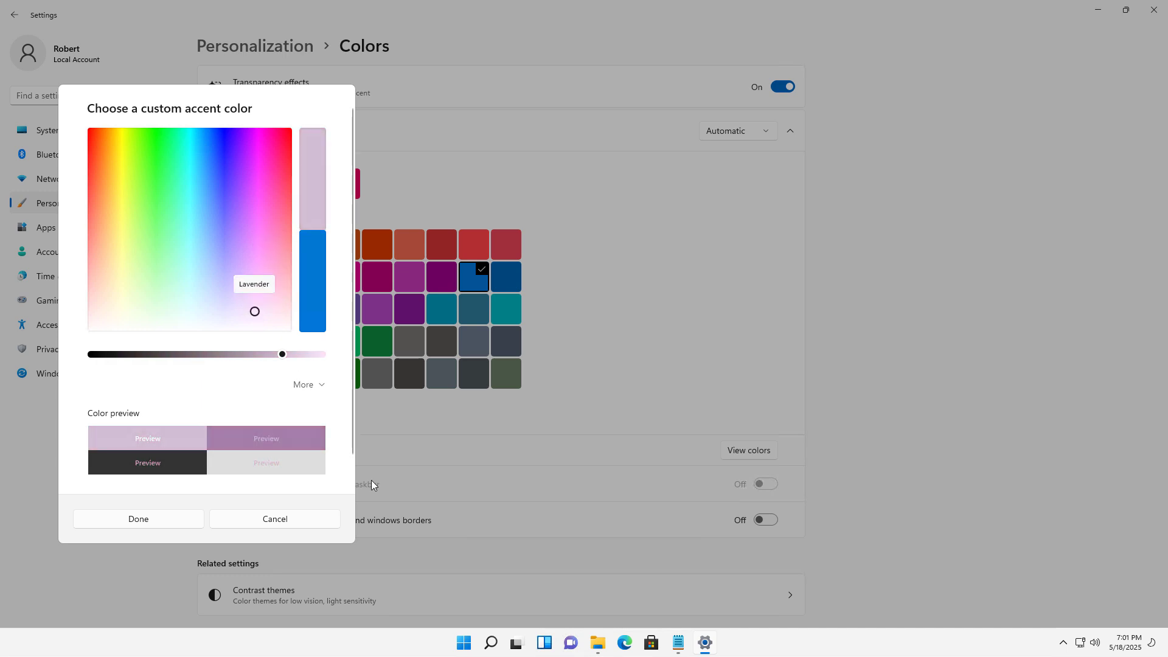
click(287, 522)
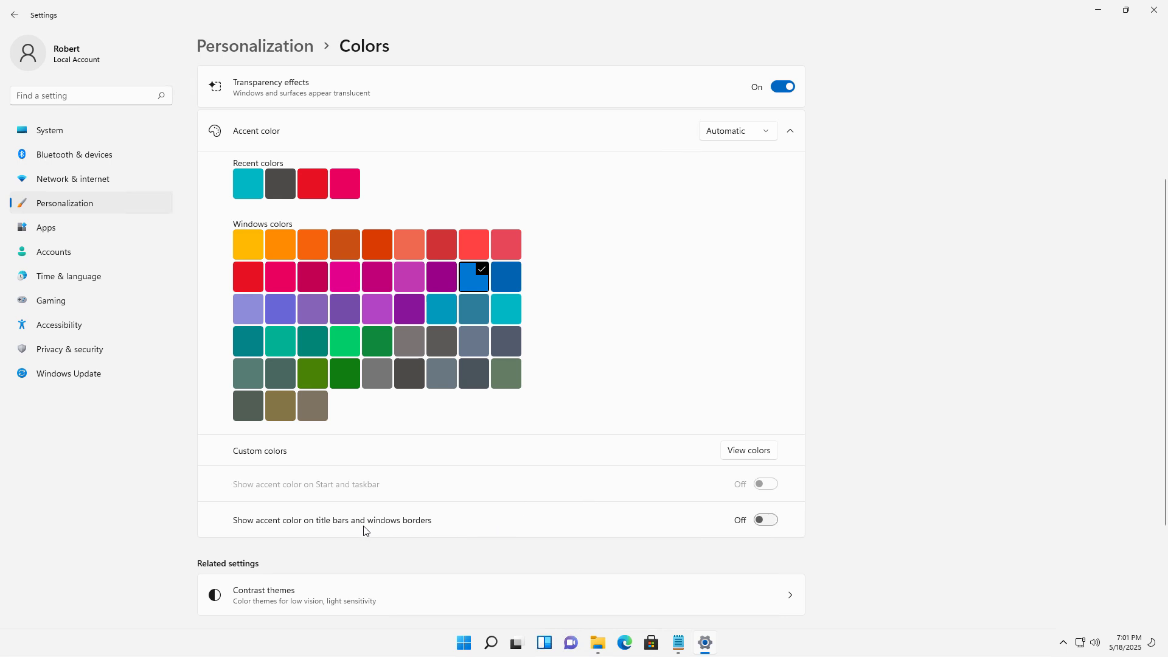
Turn on the accent colour for title bars and window borders, checking it on File Explorer
click(597, 644)
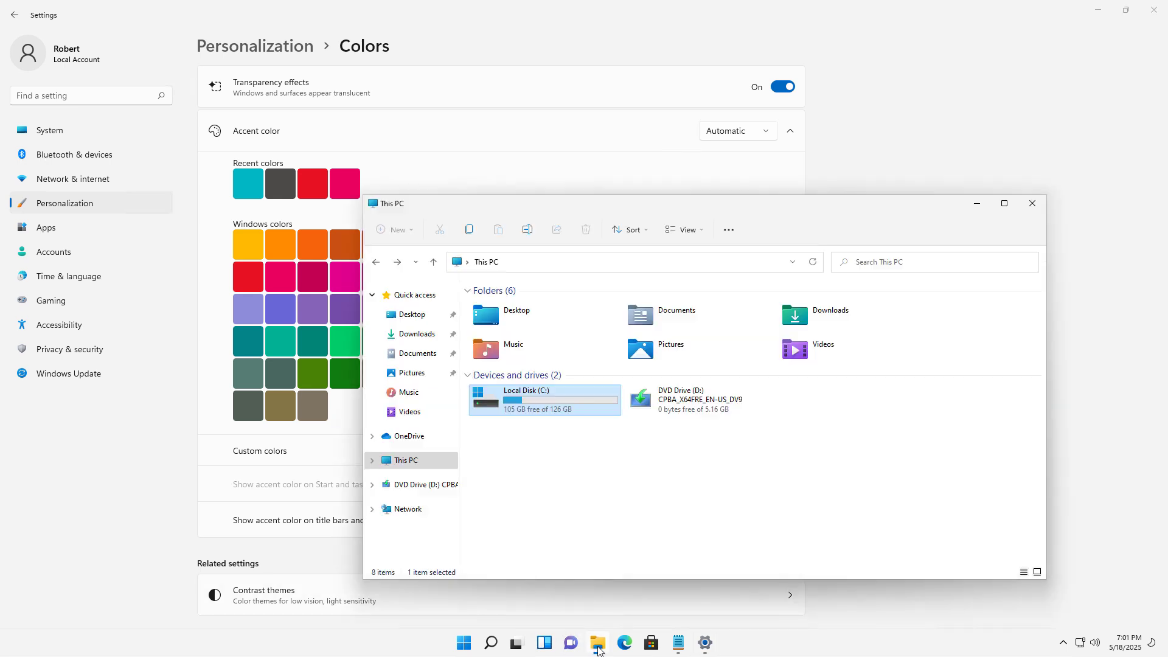
click(597, 646)
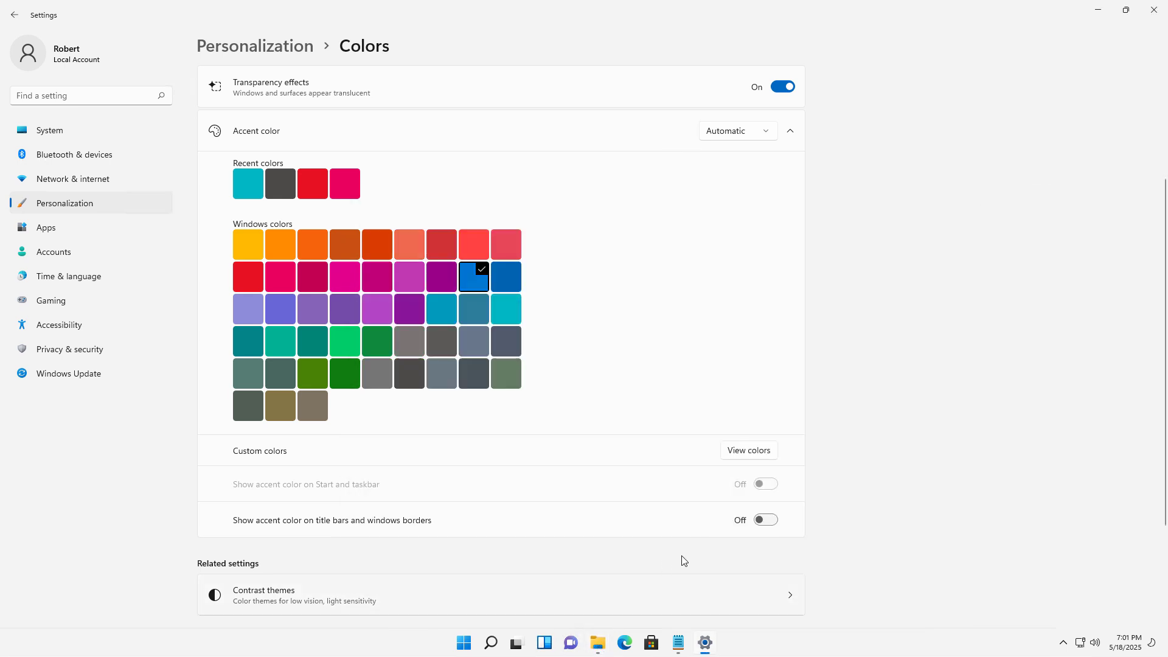
click(768, 520)
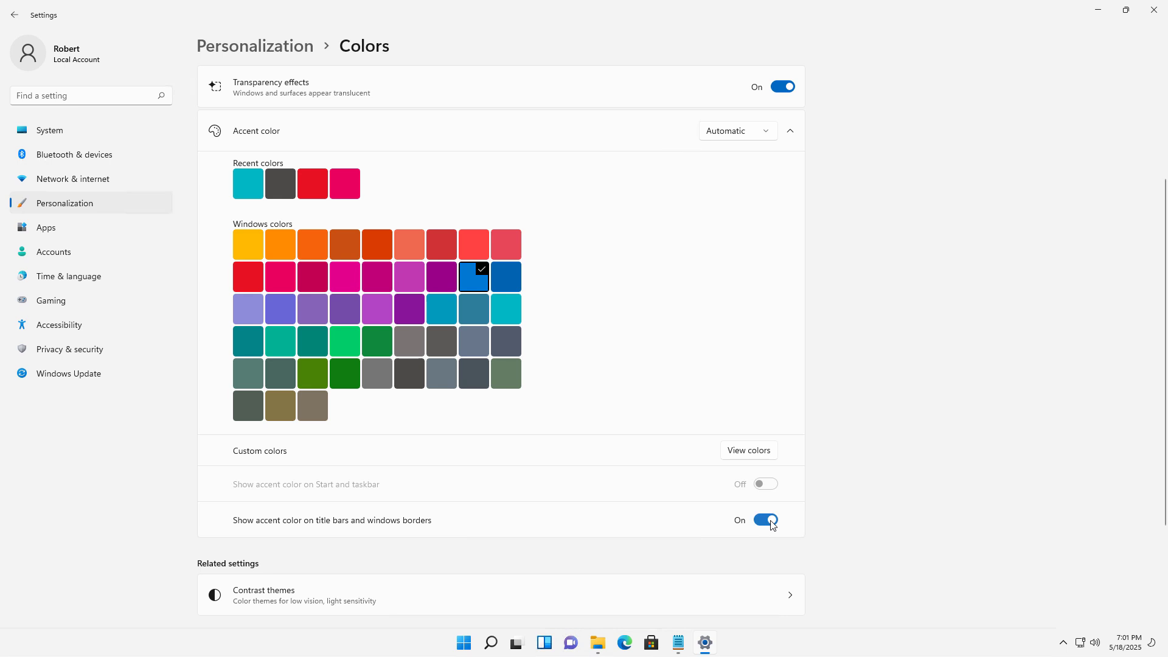
click(598, 645)
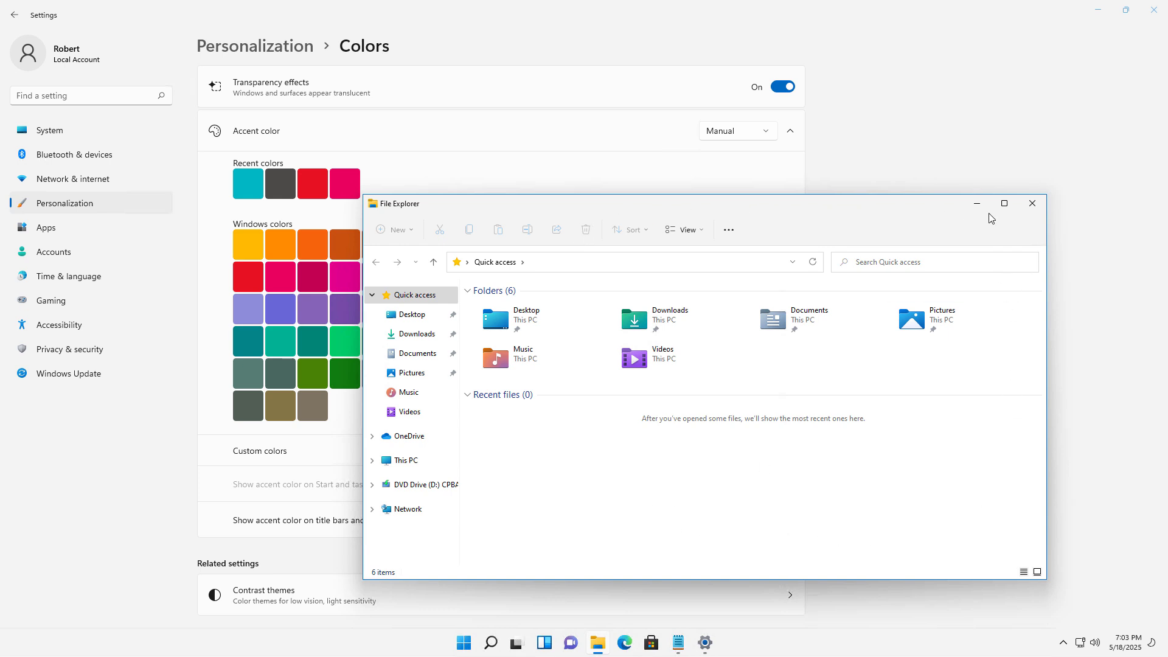
click(975, 204)
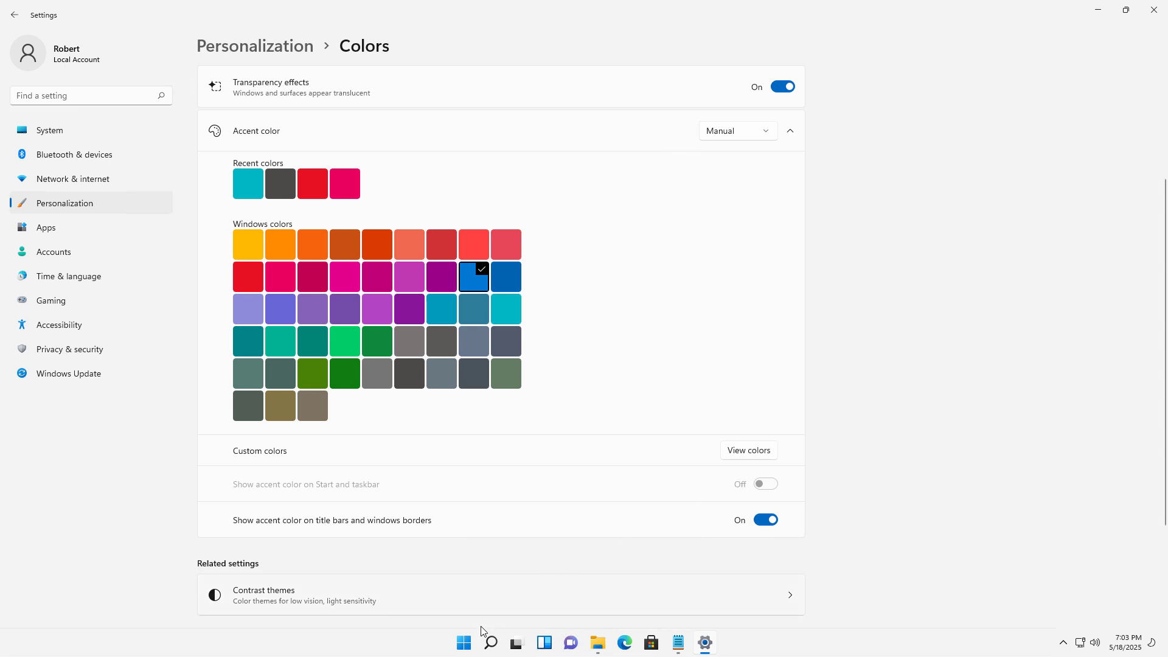
Pick red as the accent colour and preview the red window border on Calculator
click(467, 643)
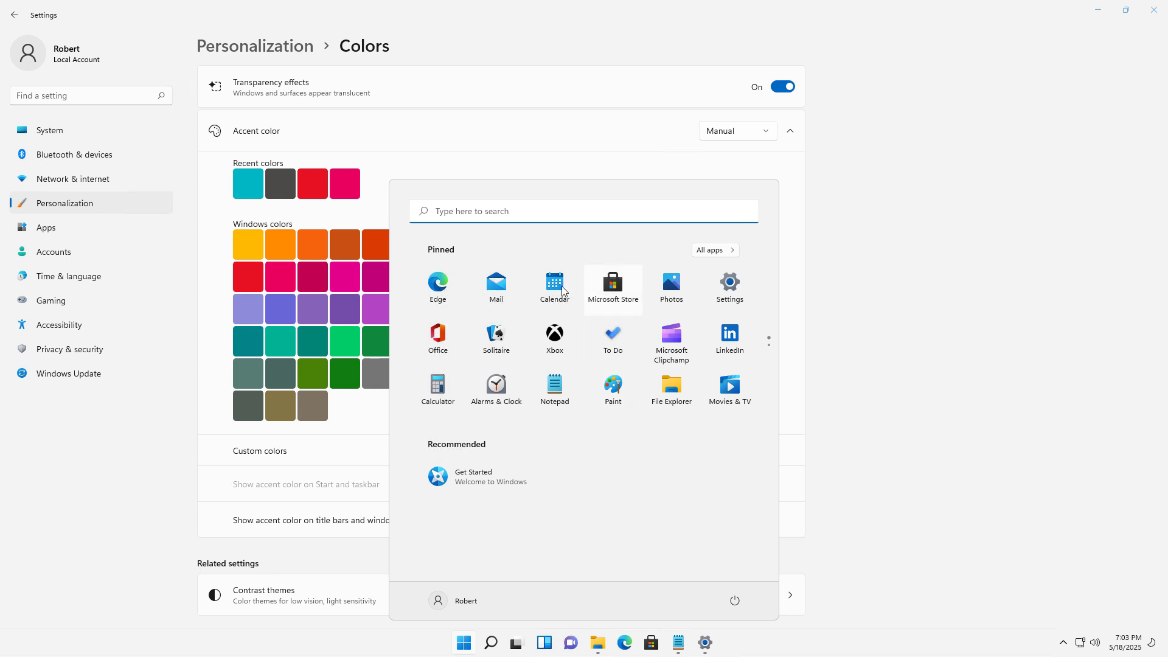
click(437, 389)
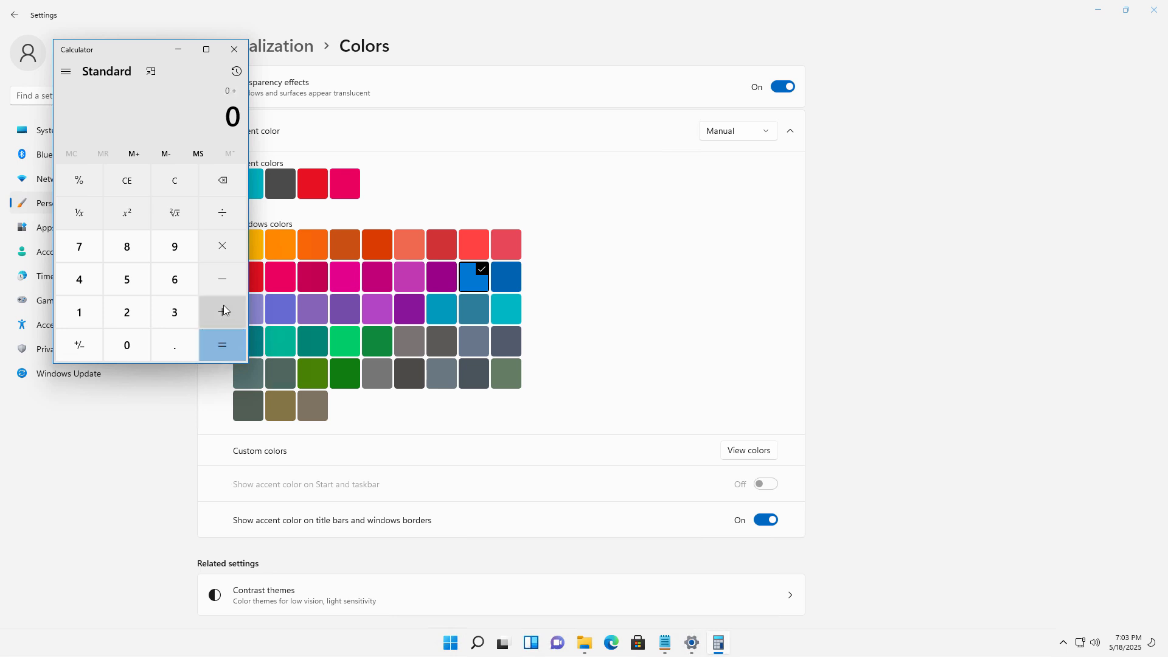
click(469, 242)
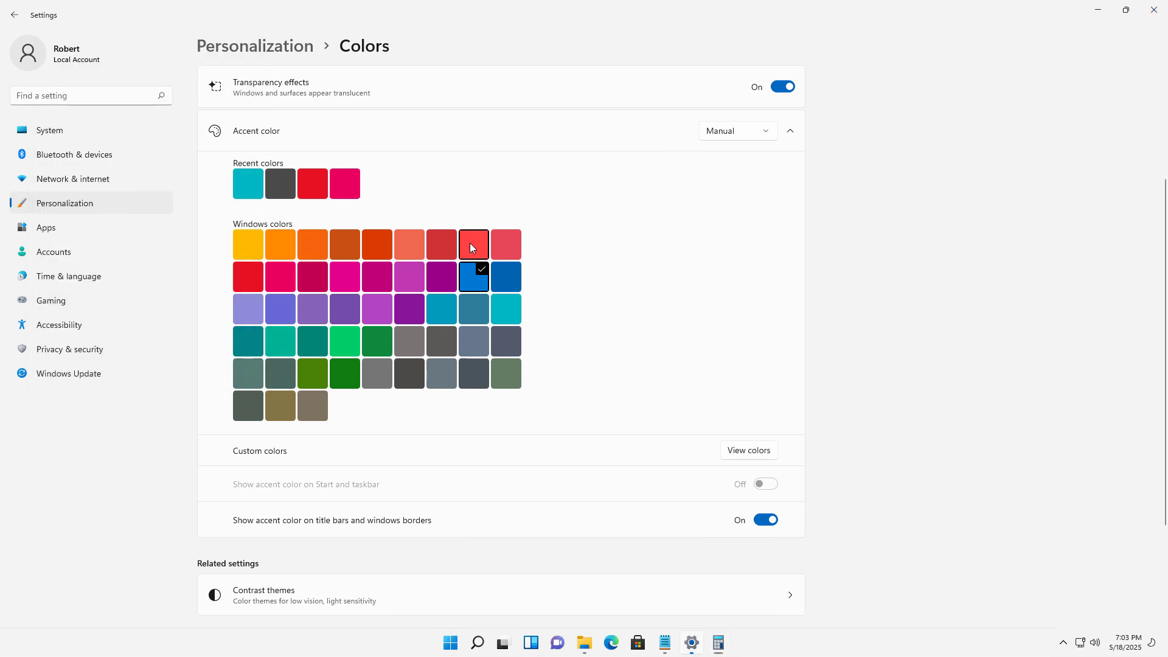
click(717, 645)
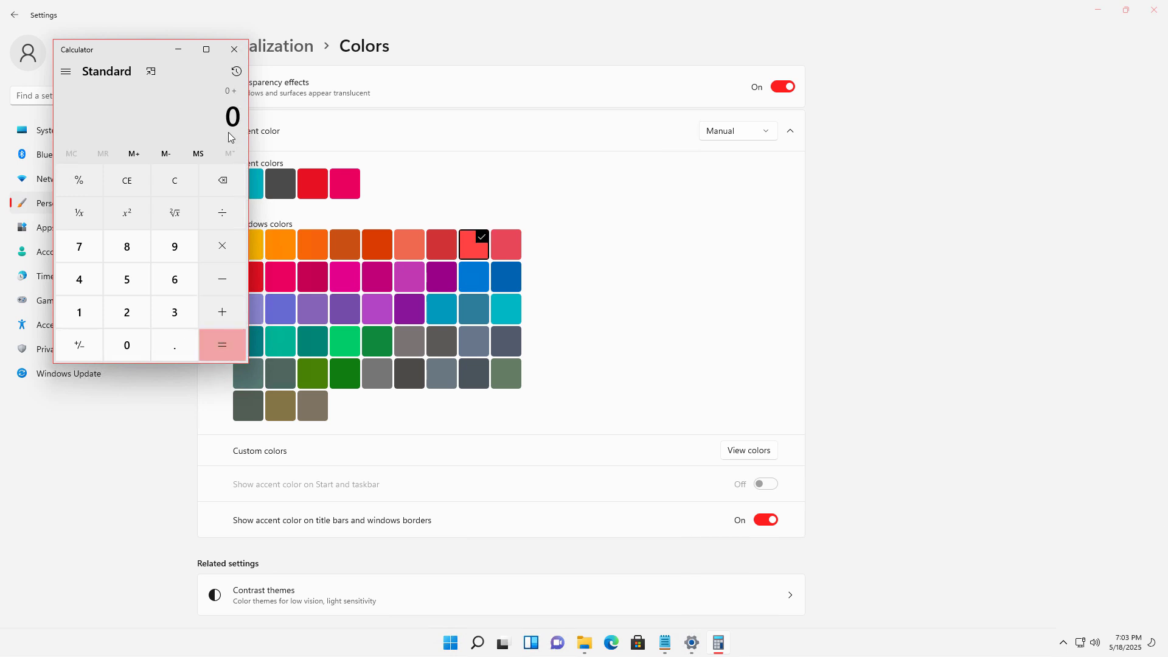
click(234, 50)
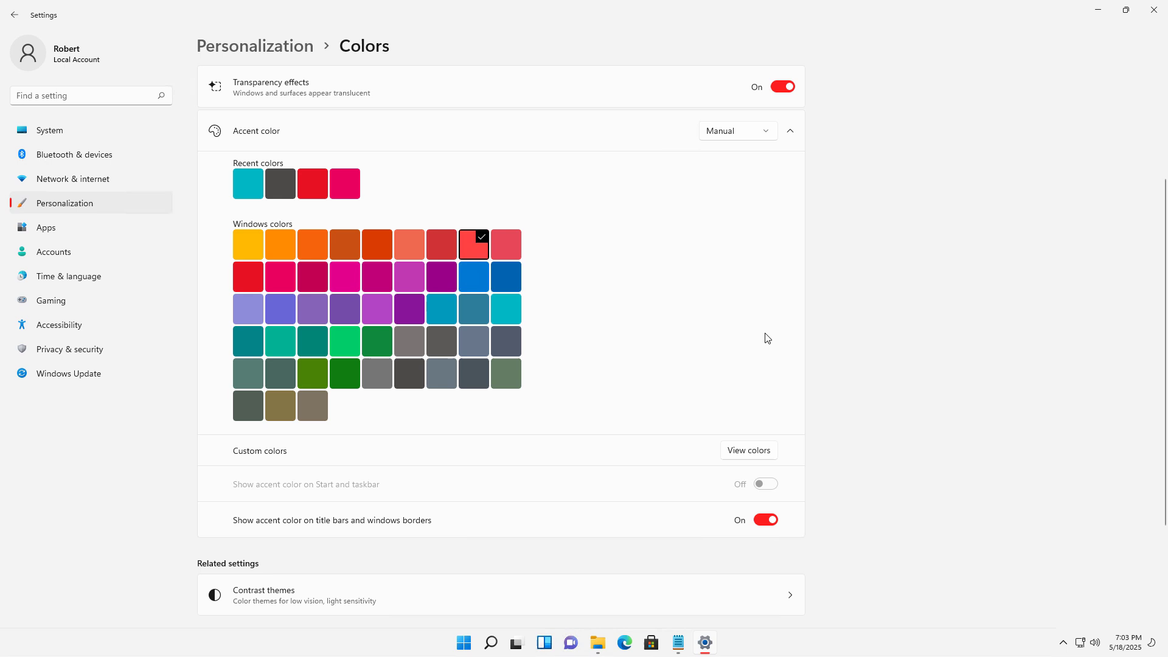
scroll(764, 336, down, 1)
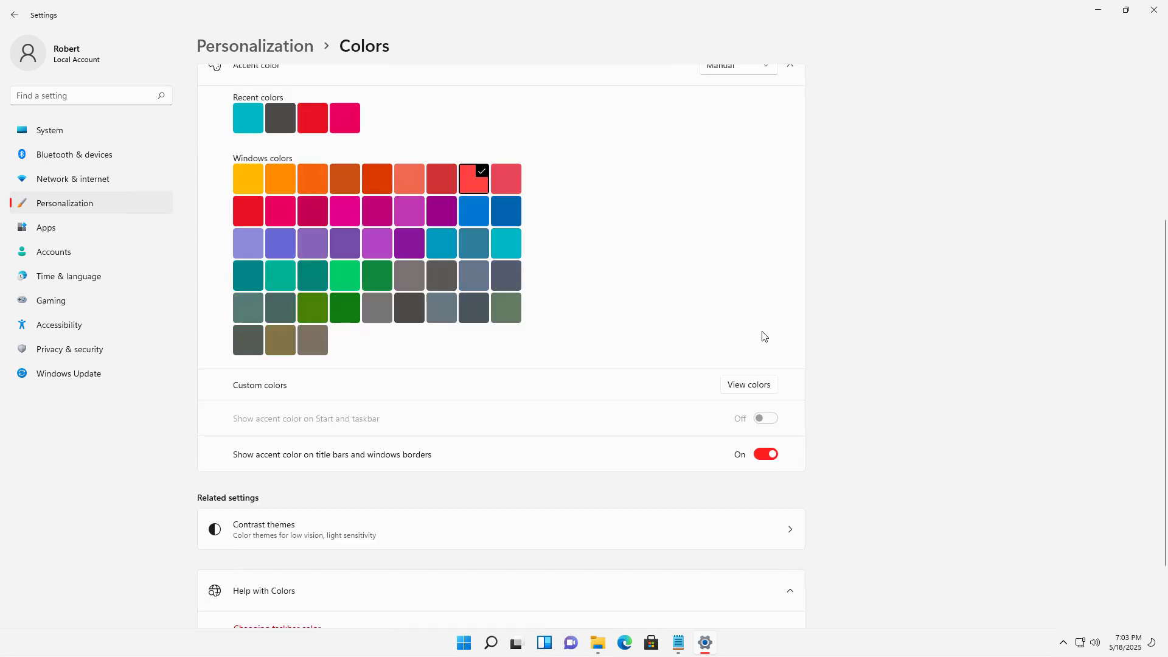
Apply the Aquatic contrast theme and preview it in File Explorer's This PC view
click(339, 536)
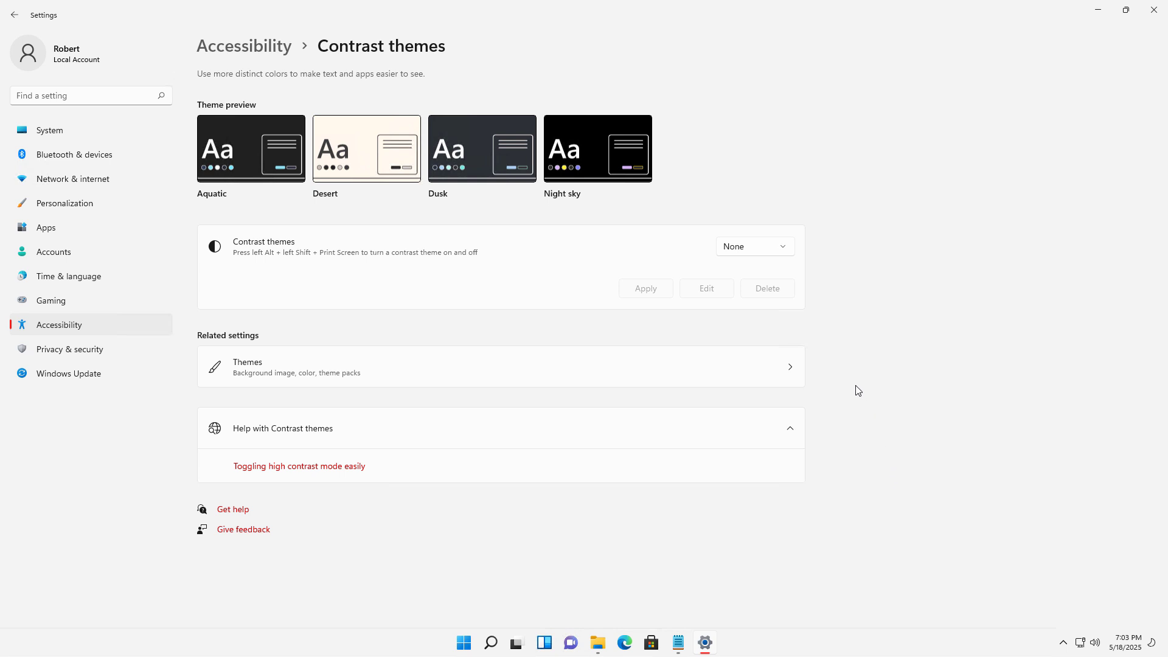
click(745, 252)
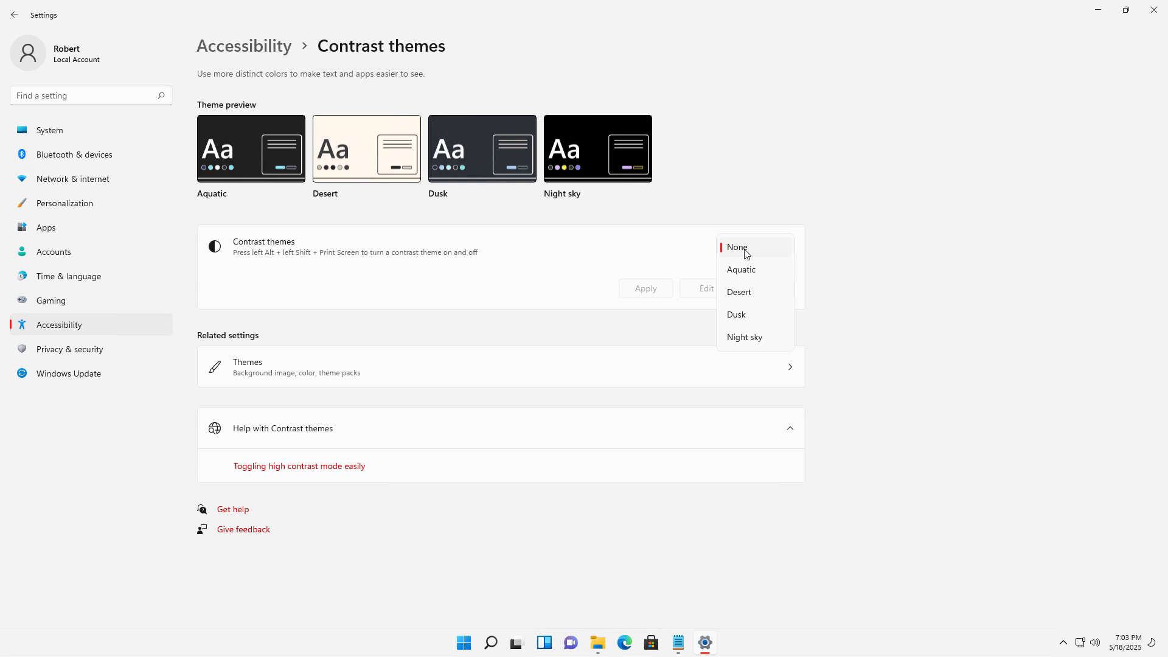
click(746, 273)
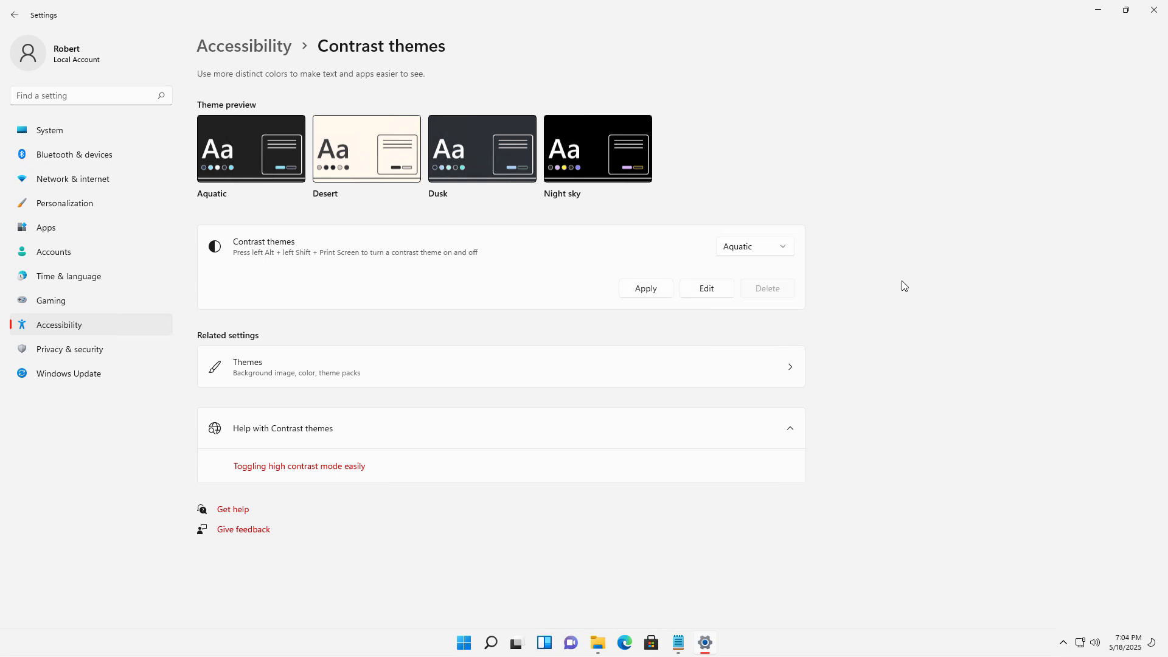
click(646, 290)
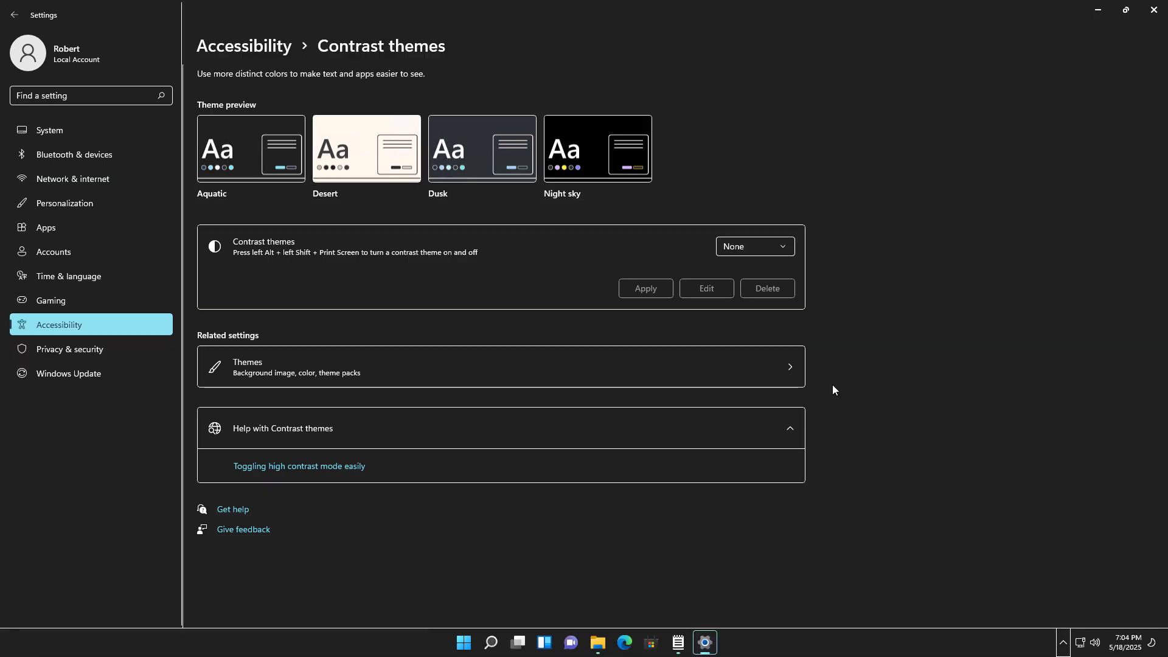
click(597, 643)
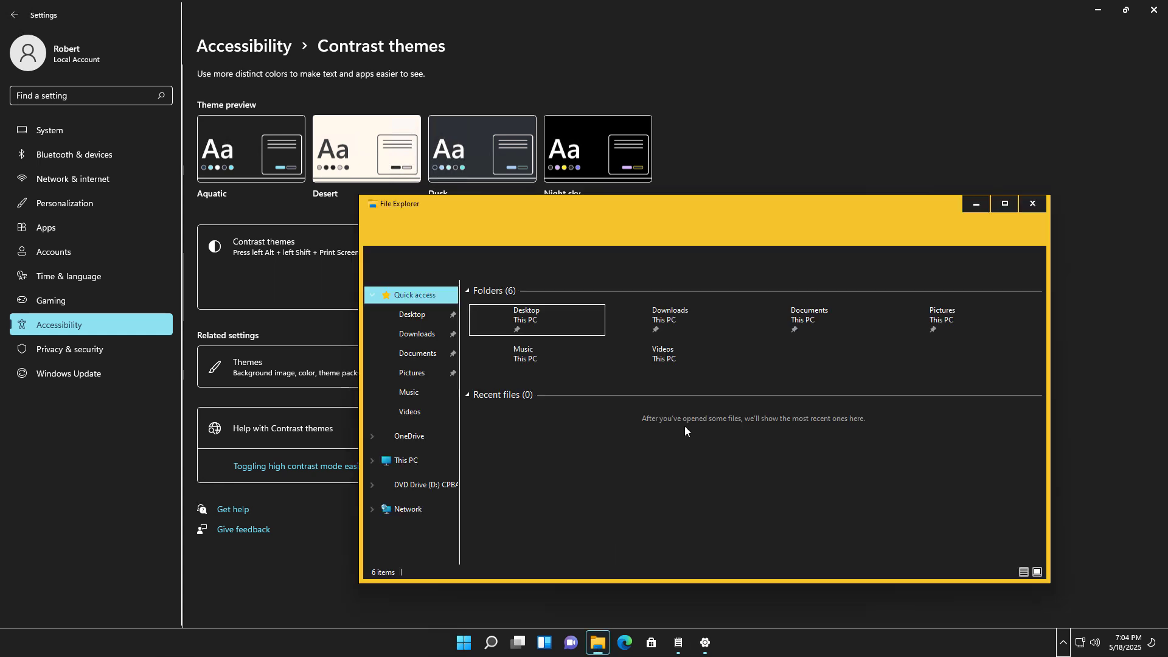
click(405, 460)
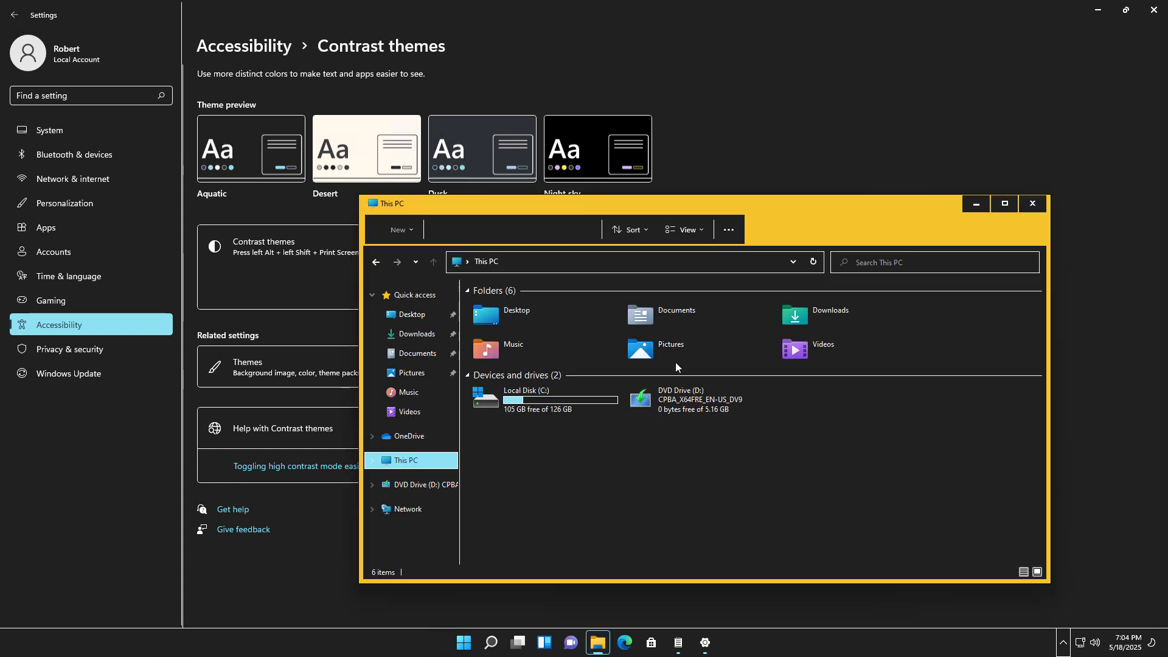
click(973, 204)
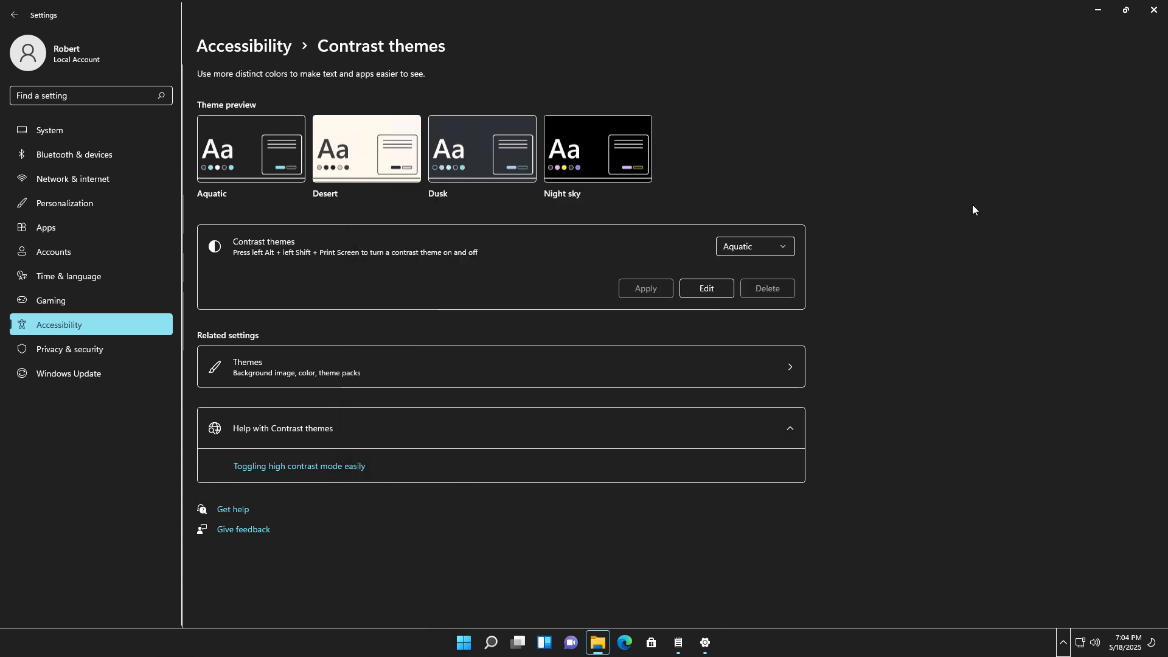
Set the contrast theme back to None and apply it
click(765, 246)
click(760, 222)
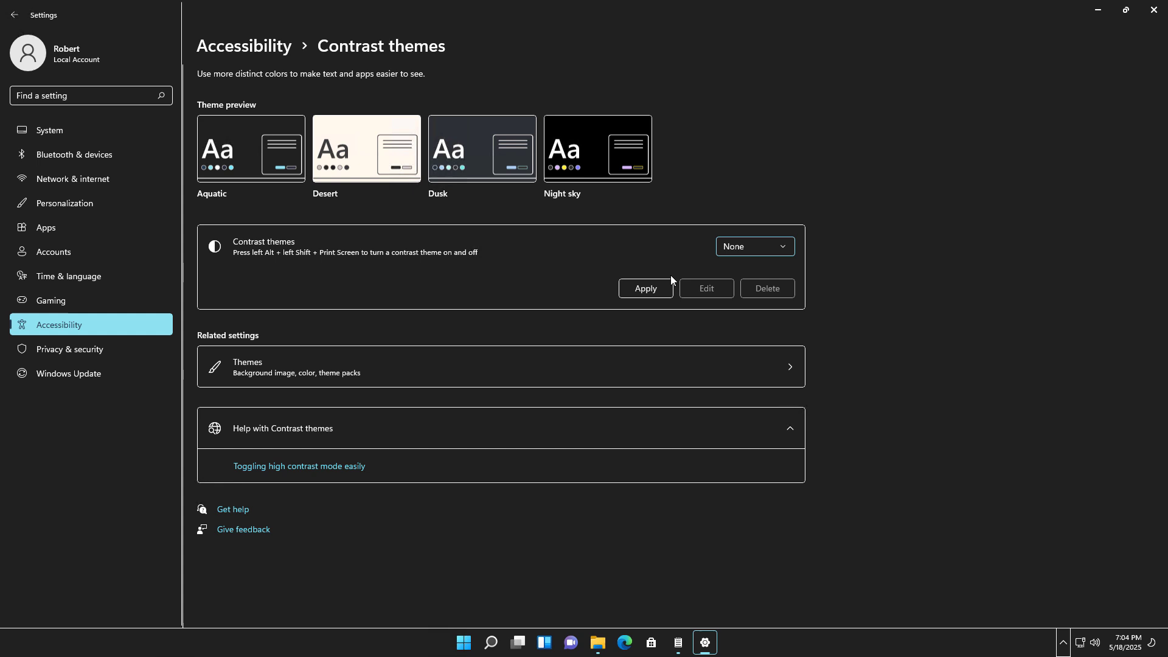
click(650, 287)
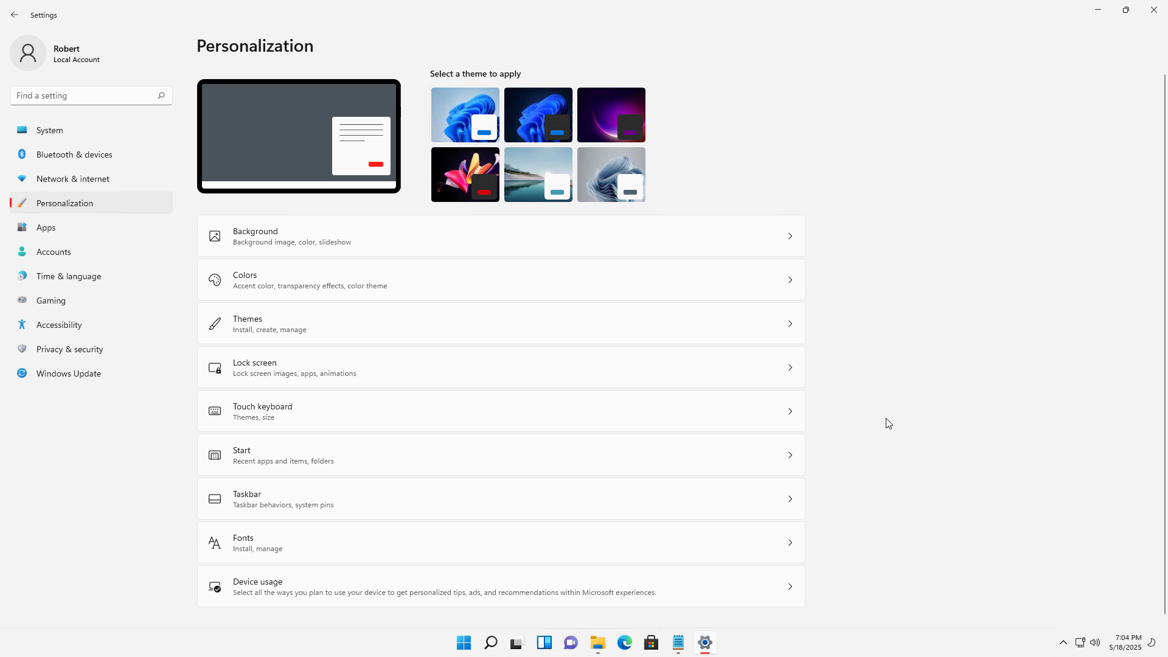
View the Lock screen settings, then go back to the main Personalization page
click(613, 367)
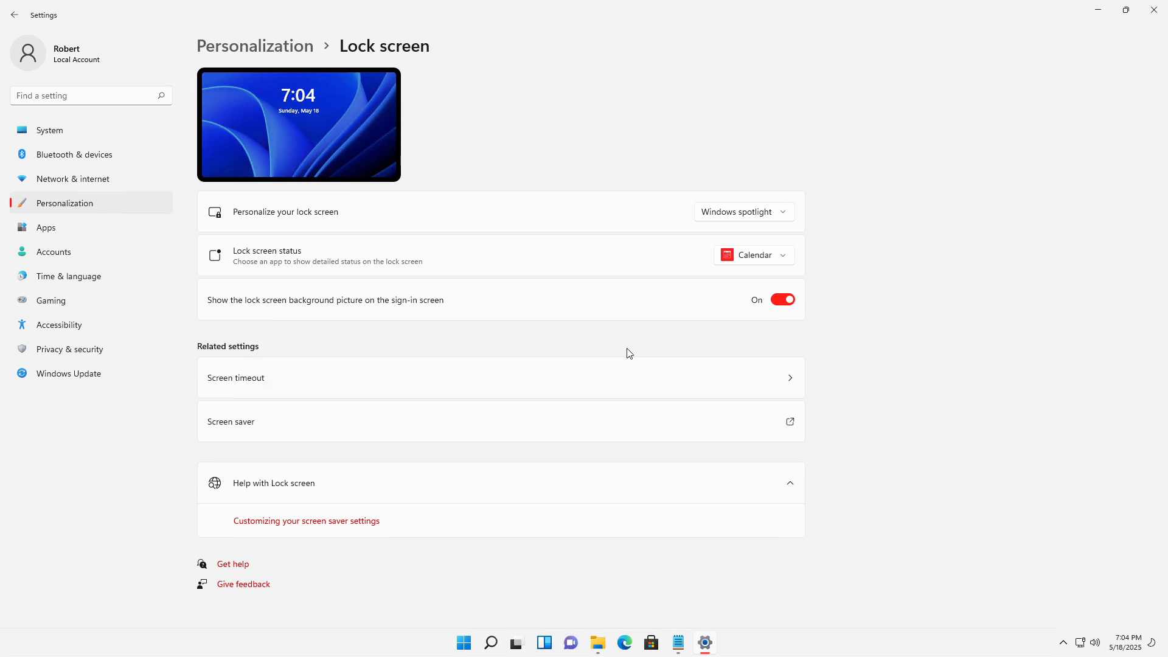
click(61, 207)
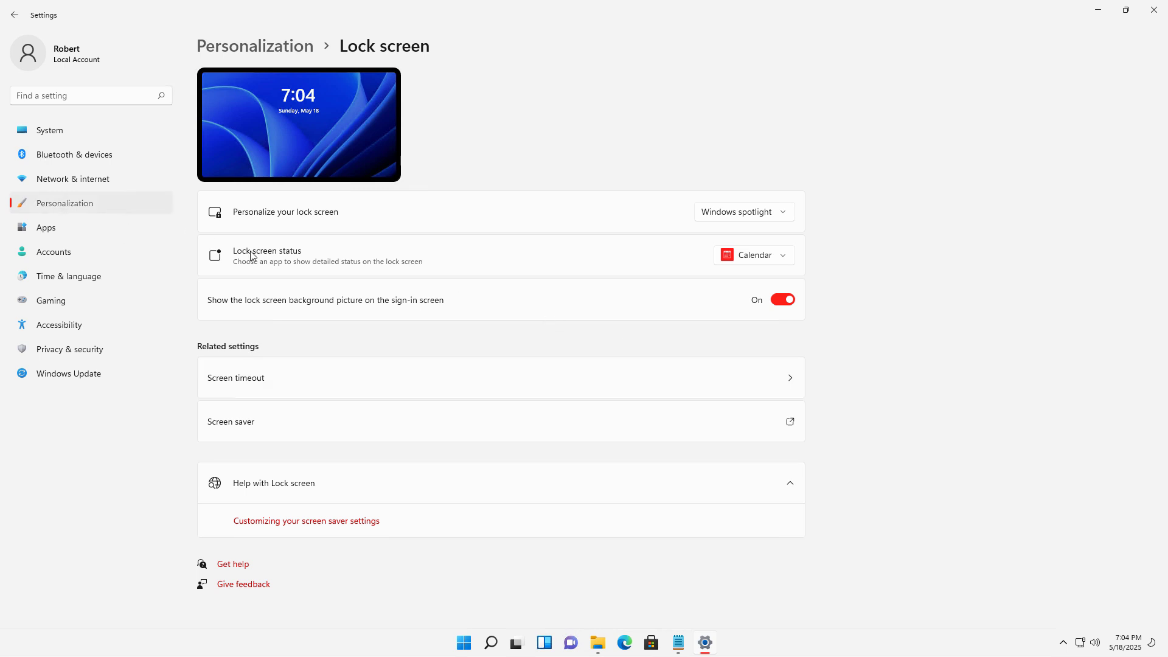